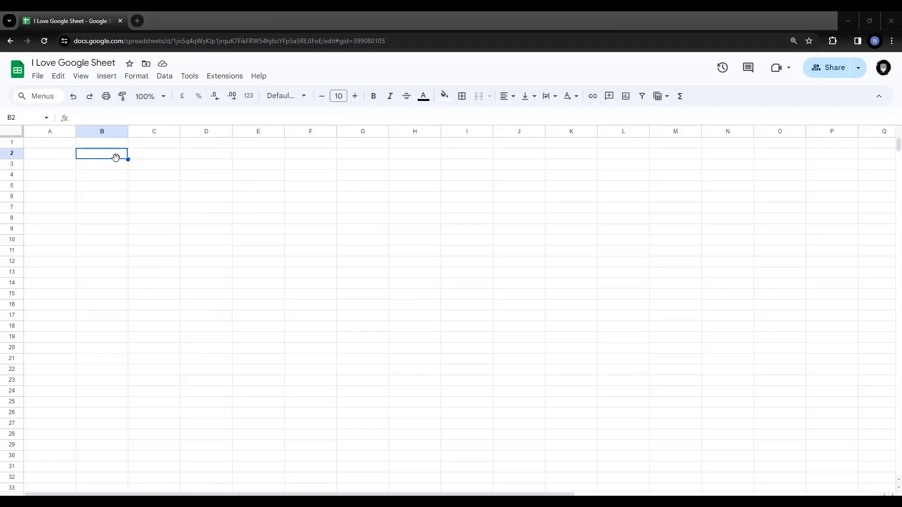
Paste the copied temperature and ice cream sales table into the sheet starting at cell B2
{"action": "key", "text": "ctrl+v"}
{"action": "left_click", "coordinate": [209, 206]}
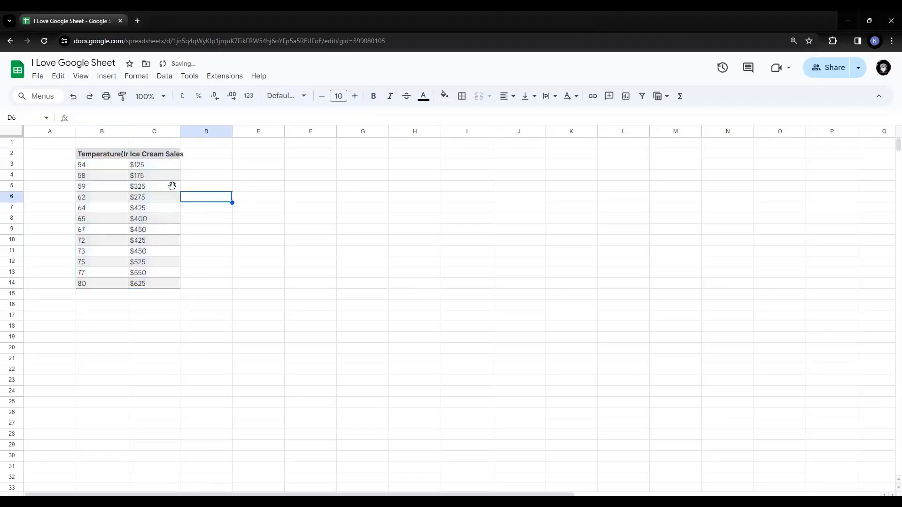
Use Find and replace to replace every "$" with nothing across all sheets, stripping the currency sign from the sales values
{"action": "left_click", "coordinate": [155, 131]}
{"action": "key", "text": "ctrl+f"}
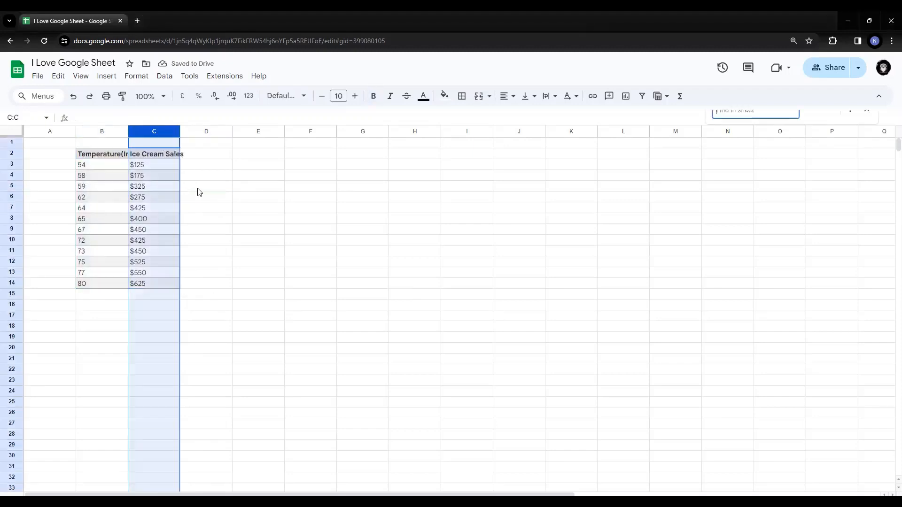
{"action": "type", "text": "#"}
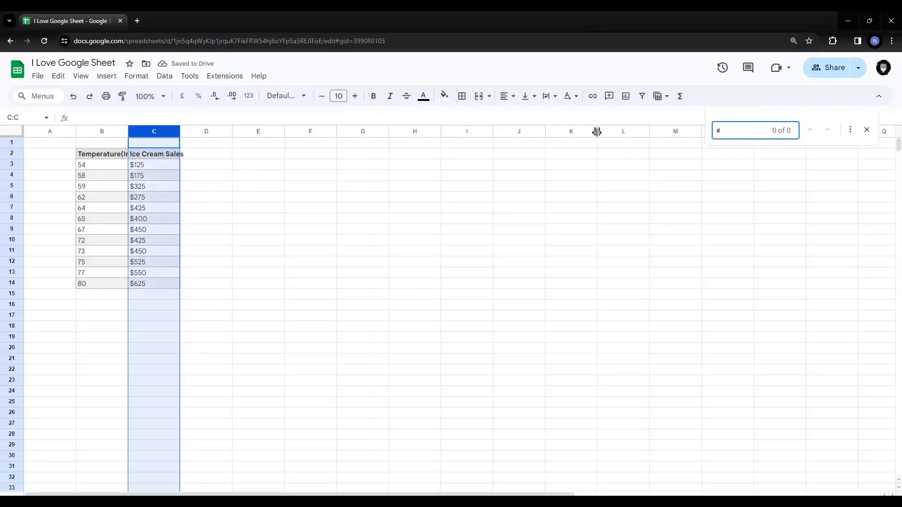
{"action": "key", "text": "BackSpace"}
{"action": "type", "text": "$"}
{"action": "left_click", "coordinate": [851, 130]}
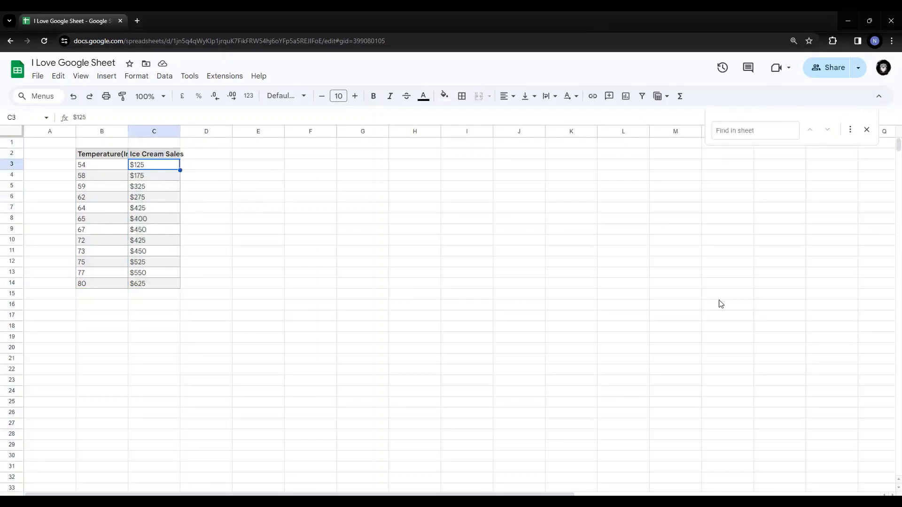
{"action": "left_click", "coordinate": [499, 403]}
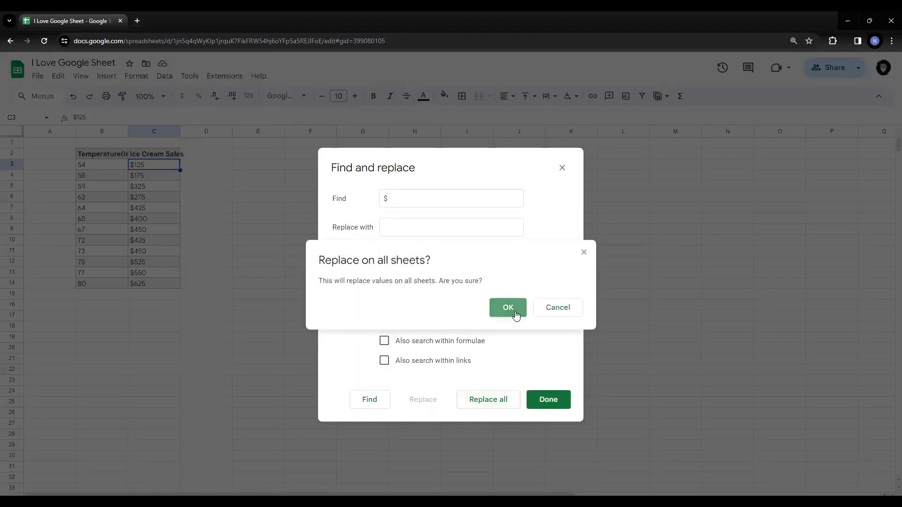
{"action": "left_click", "coordinate": [515, 314]}
{"action": "left_click", "coordinate": [558, 401]}
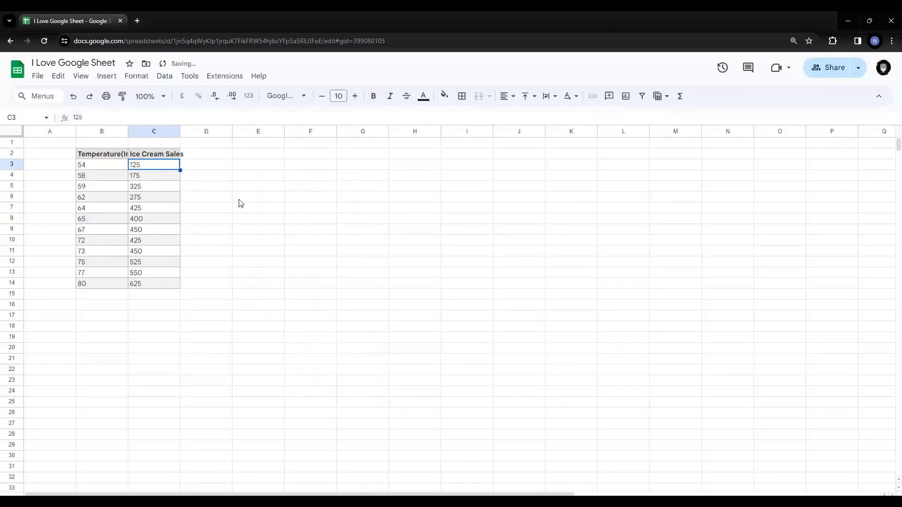
Examine the headers and the values in the Temperature(In Fahrenheit) and Ice Cream Sales columns
{"action": "left_click", "coordinate": [192, 155]}
{"action": "left_click", "coordinate": [103, 156]}
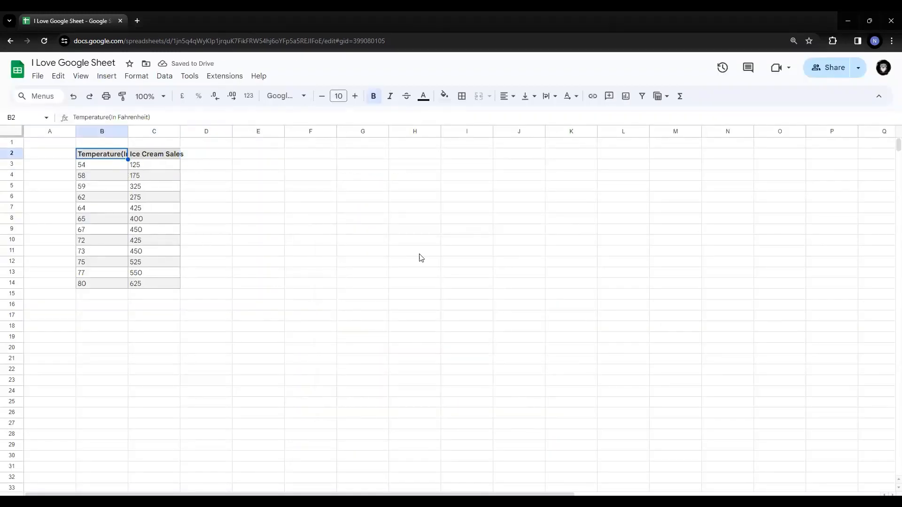
{"action": "key", "text": "Right"}
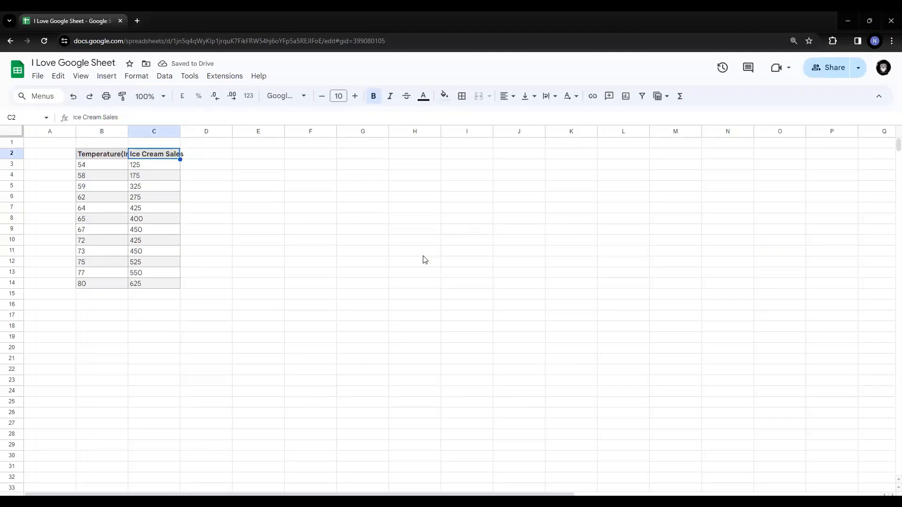
{"action": "key", "text": "Left"}
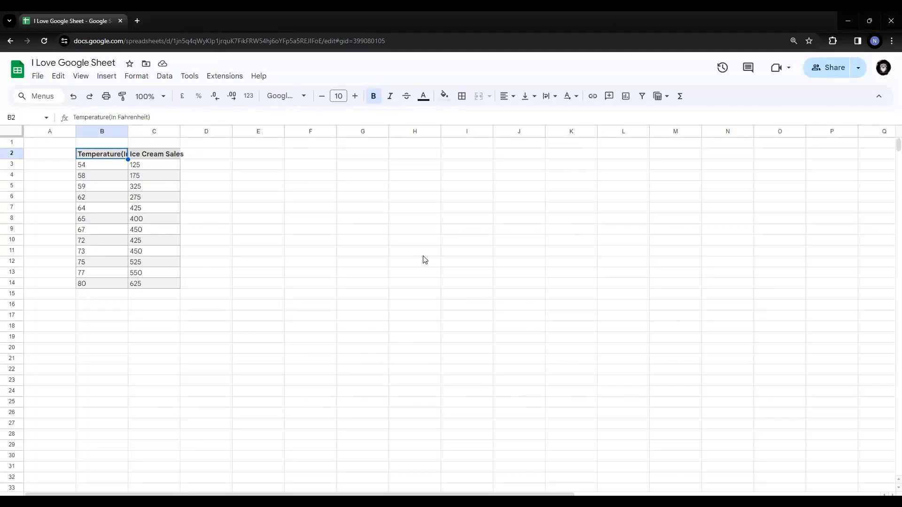
{"action": "key", "text": "Down"}
{"action": "key", "text": "Down"}
{"action": "key", "text": "Down"}
{"action": "key", "text": "Down"}
{"action": "key", "text": "Down"}
{"action": "key", "text": "Down"}
{"action": "key", "text": "Down"}
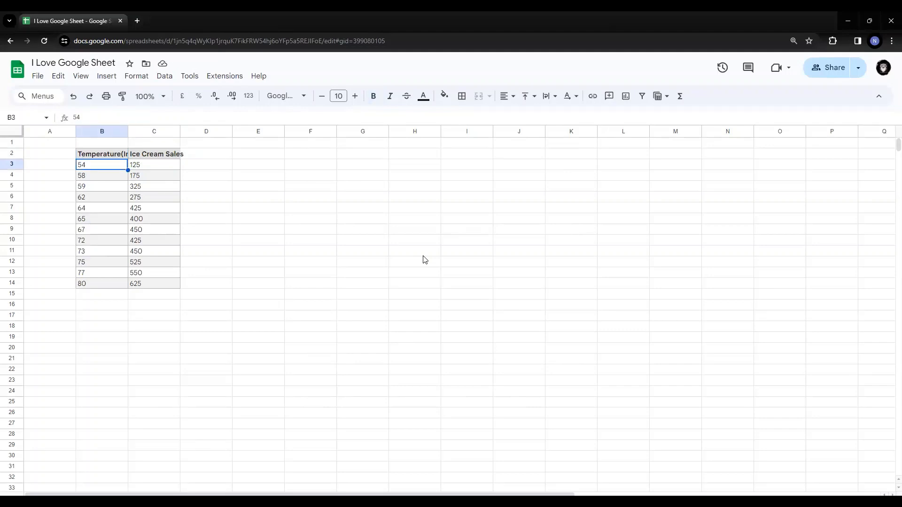
{"action": "key", "text": "Up"}
{"action": "key", "text": "Up"}
{"action": "key", "text": "Up"}
{"action": "key", "text": "Up"}
{"action": "key", "text": "Up"}
{"action": "key", "text": "Up"}
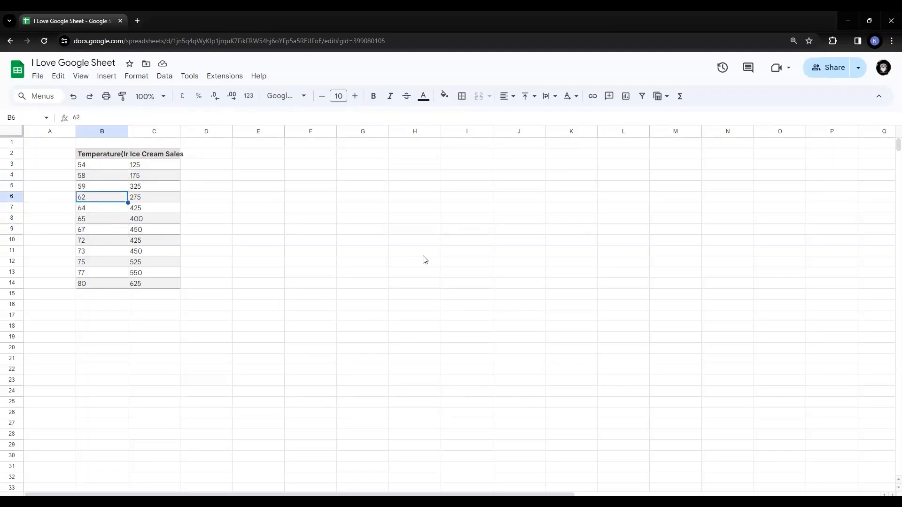
{"action": "key", "text": "Right"}
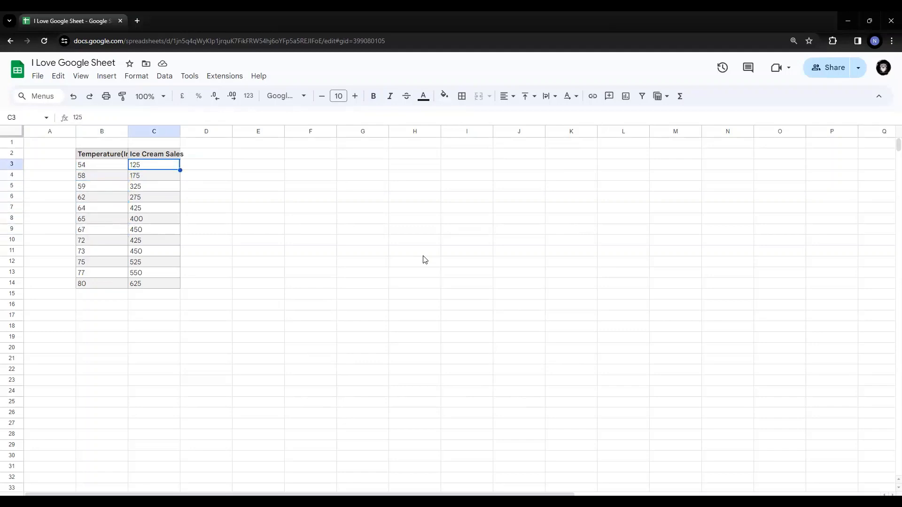
{"action": "key", "text": "shift+Down"}
{"action": "key", "text": "shift+Down"}
{"action": "key", "text": "shift+Down"}
{"action": "key", "text": "shift+Down"}
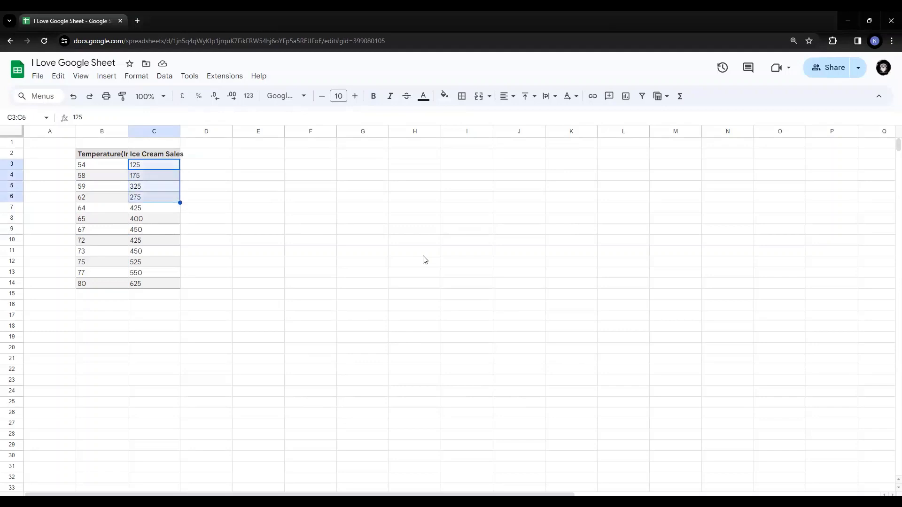
Insert a chart based on the data range B2:C14, including both column headers
{"action": "key", "text": "Up"}
{"action": "key", "text": "Left"}
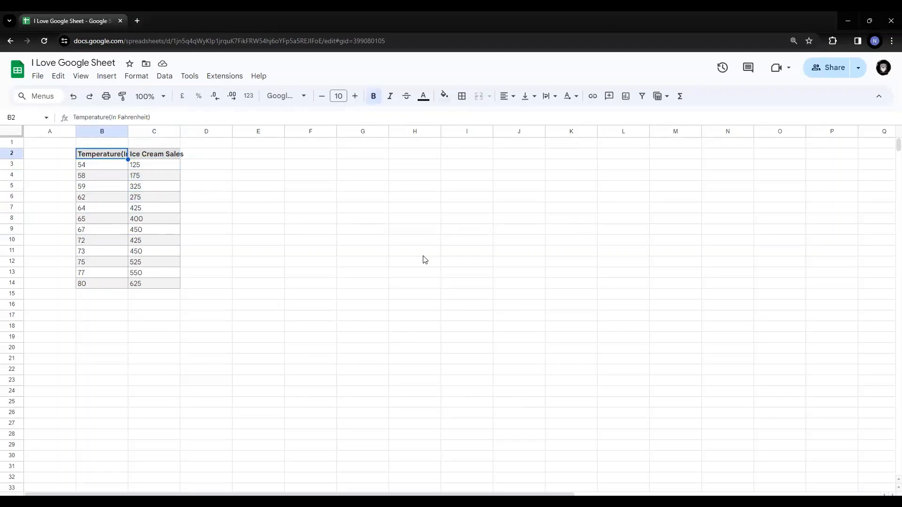
{"action": "key", "text": "shift+Right"}
{"action": "key", "text": "ctrl+shift+Down"}
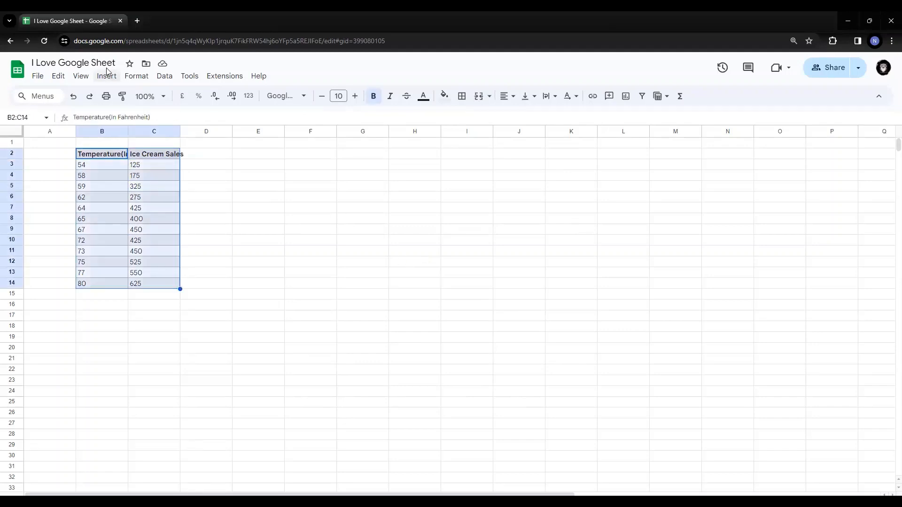
{"action": "left_click", "coordinate": [626, 96]}
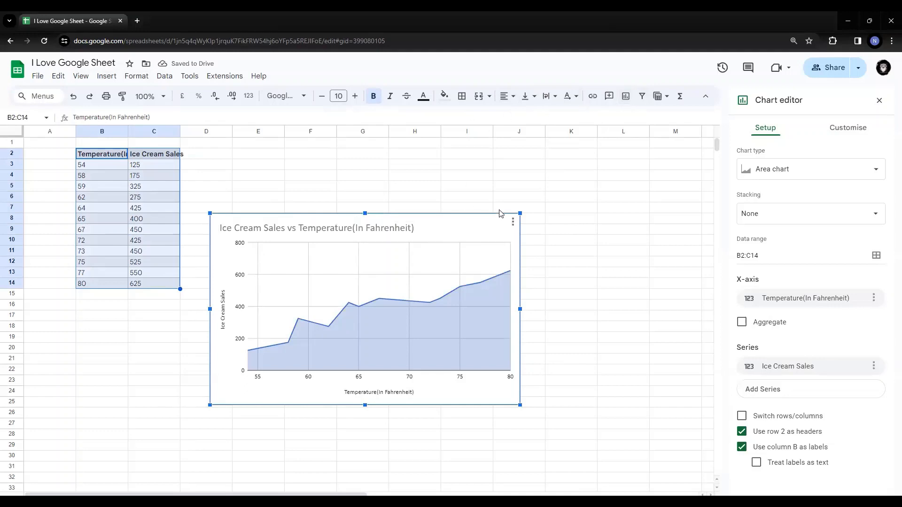
Change the chart type to Scatter chart and move the chart up beside the data table, level with its header row
{"action": "left_click", "coordinate": [802, 170]}
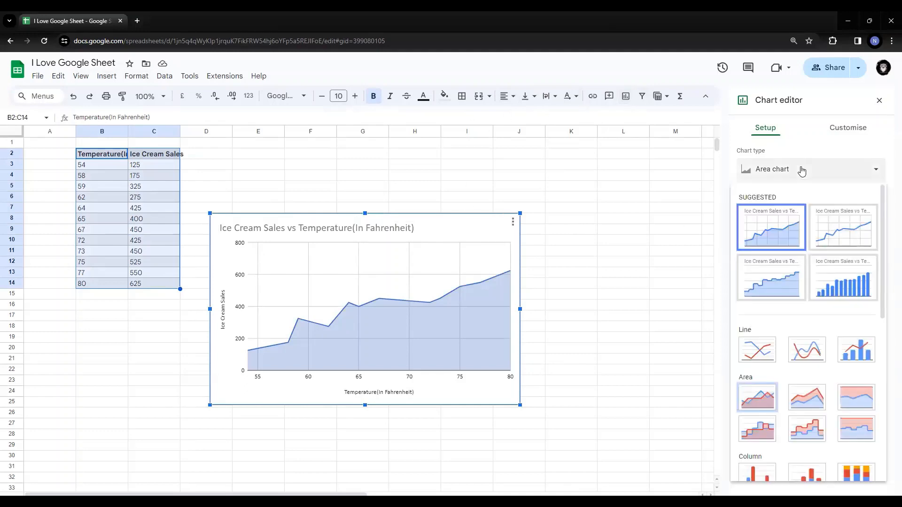
{"action": "scroll", "coordinate": [832, 259], "scroll_direction": "down", "scroll_amount": 9}
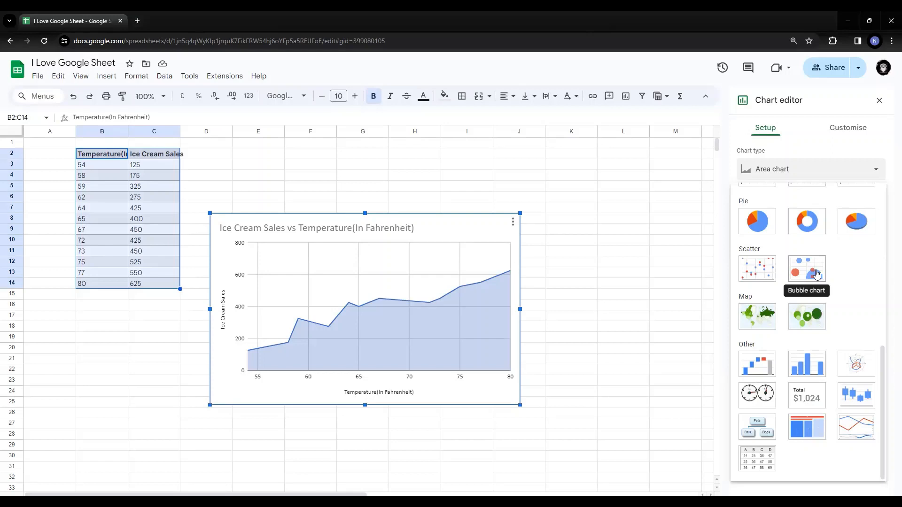
{"action": "left_click", "coordinate": [758, 269]}
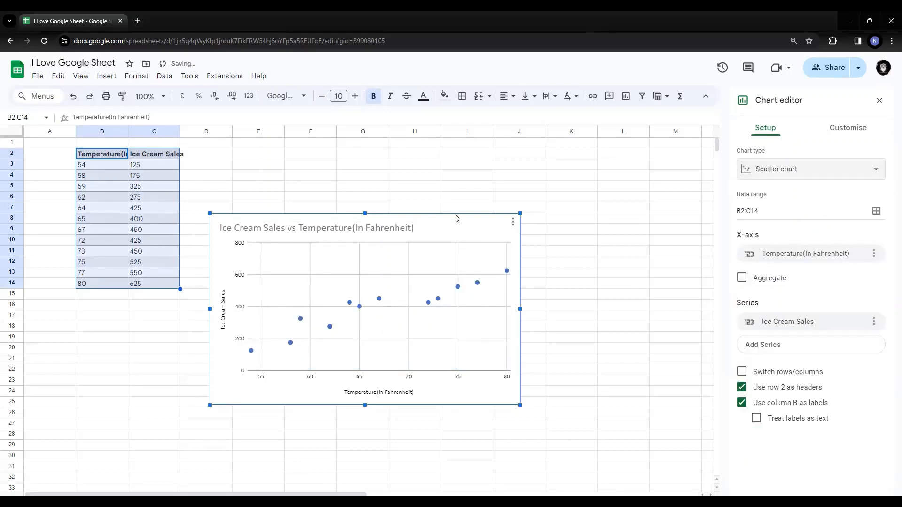
{"action": "left_click_drag", "start_coordinate": [455, 217], "coordinate": [444, 156]}
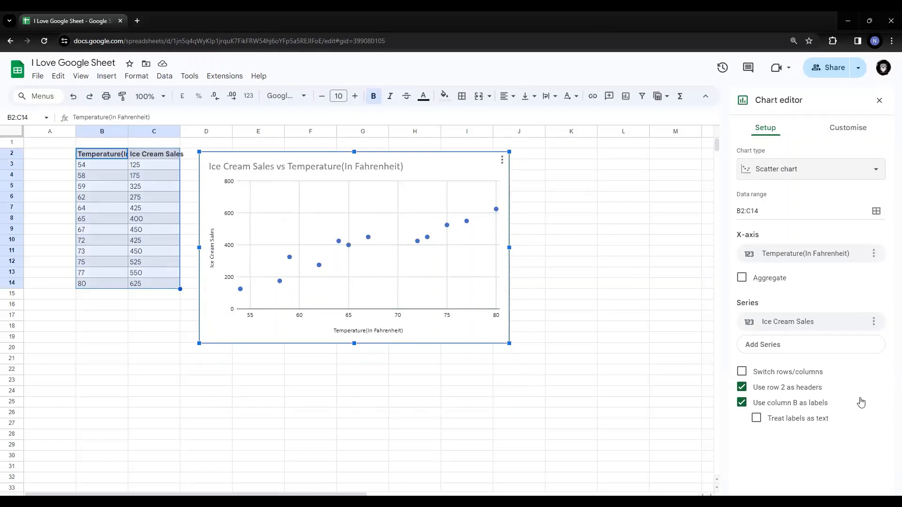
Add a trend line to the Ice Cream Sales series in the scatter chart
{"action": "left_click", "coordinate": [849, 129]}
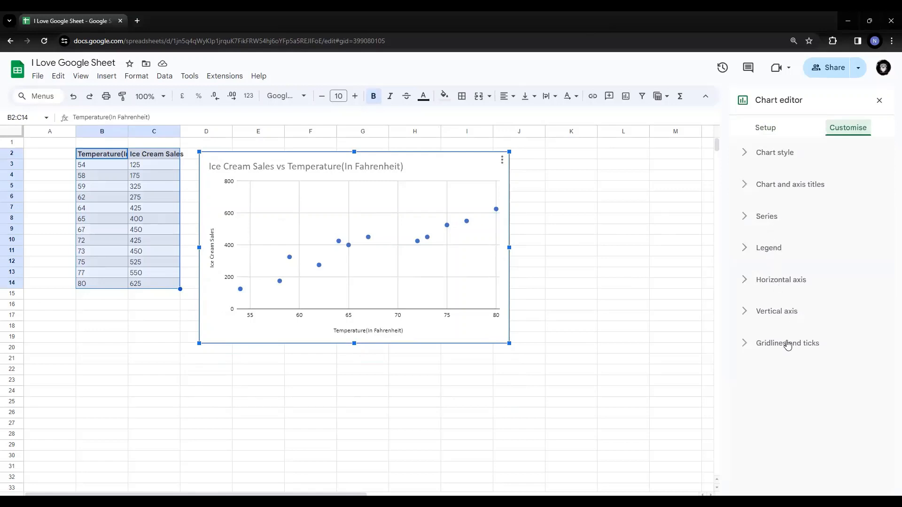
{"action": "left_click", "coordinate": [775, 159]}
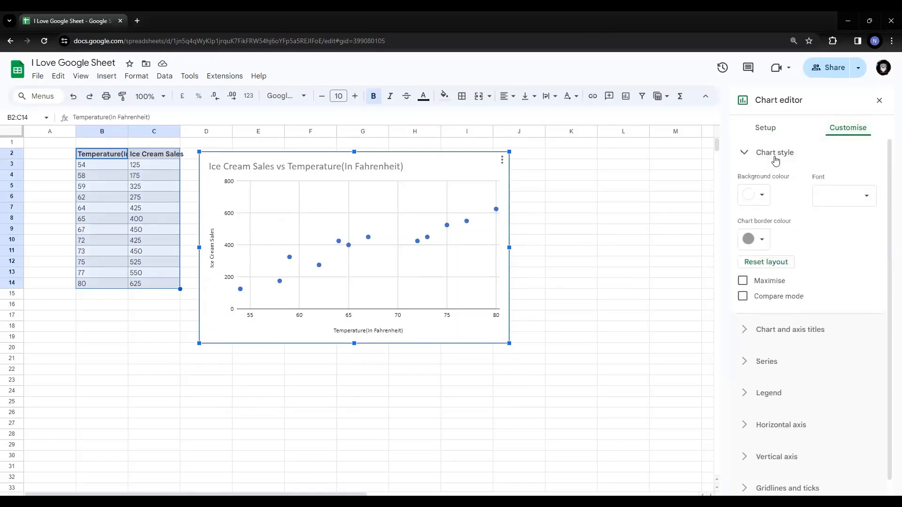
{"action": "left_click", "coordinate": [775, 158]}
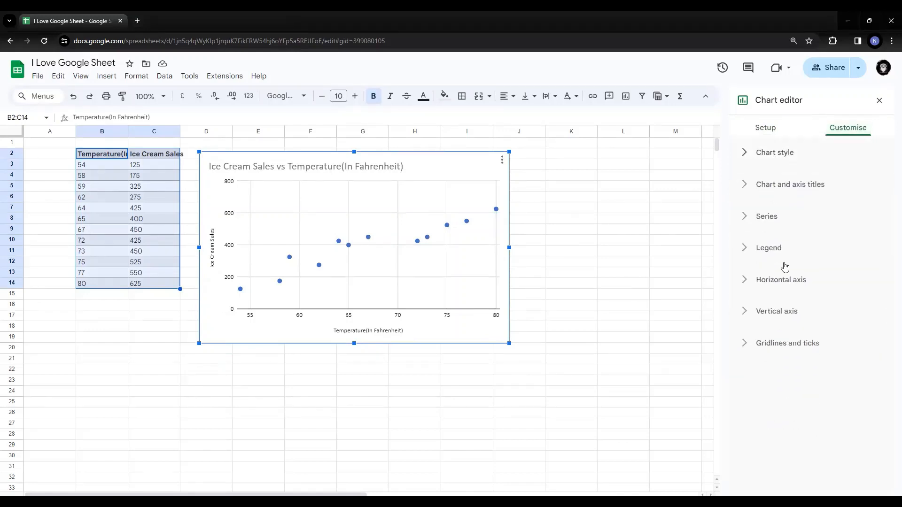
{"action": "left_click", "coordinate": [780, 185]}
{"action": "left_click", "coordinate": [780, 185]}
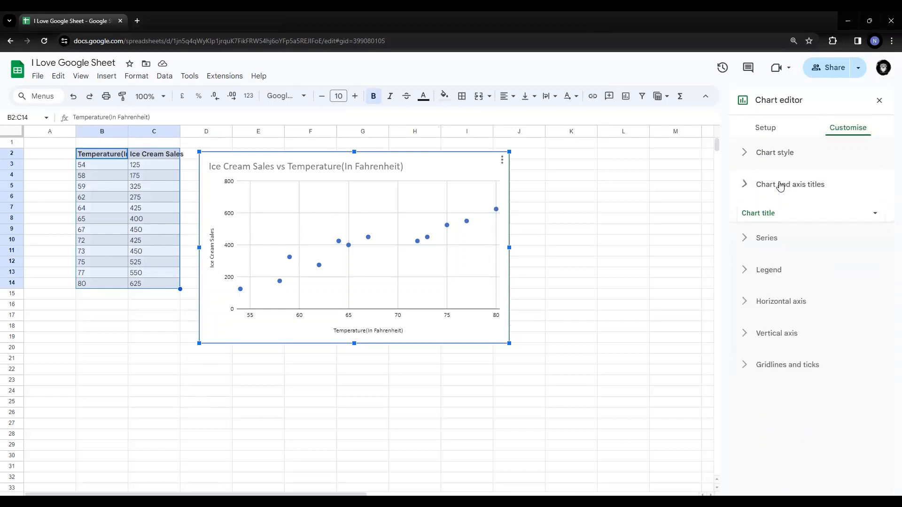
{"action": "left_click", "coordinate": [772, 217]}
{"action": "scroll", "coordinate": [805, 216], "scroll_direction": "down", "scroll_amount": 5}
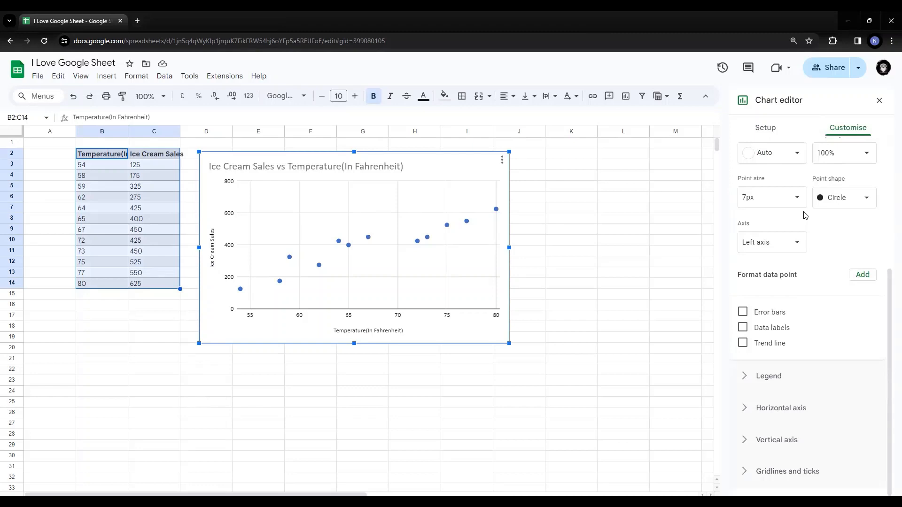
{"action": "scroll", "coordinate": [803, 212], "scroll_direction": "up", "scroll_amount": 3}
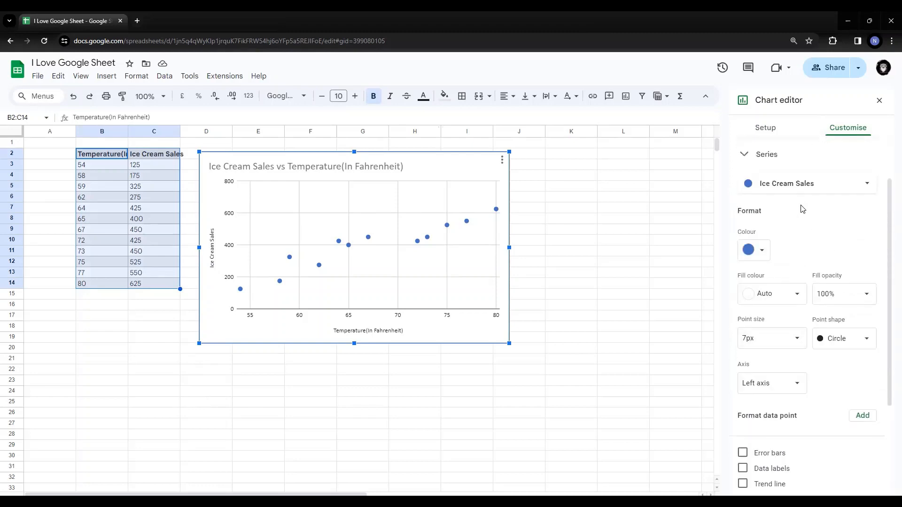
{"action": "scroll", "coordinate": [802, 209], "scroll_direction": "down", "scroll_amount": 2}
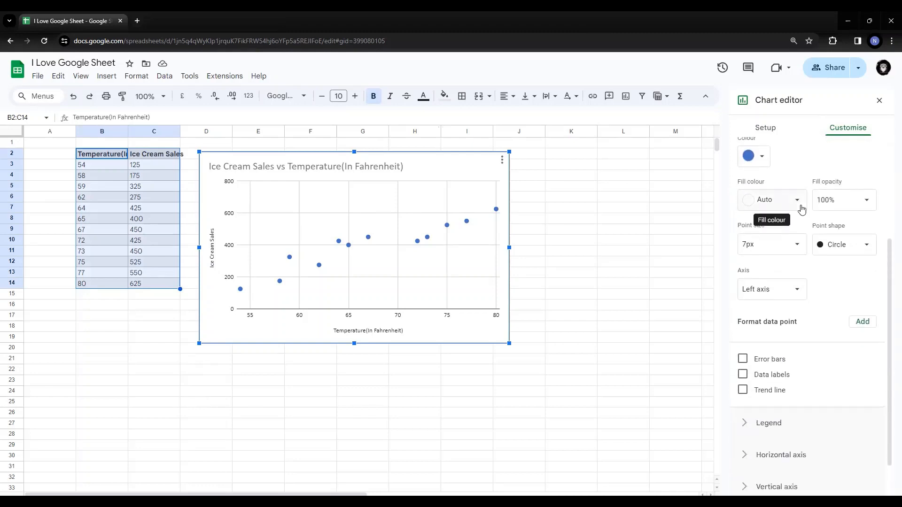
{"action": "scroll", "coordinate": [801, 209], "scroll_direction": "up", "scroll_amount": 2}
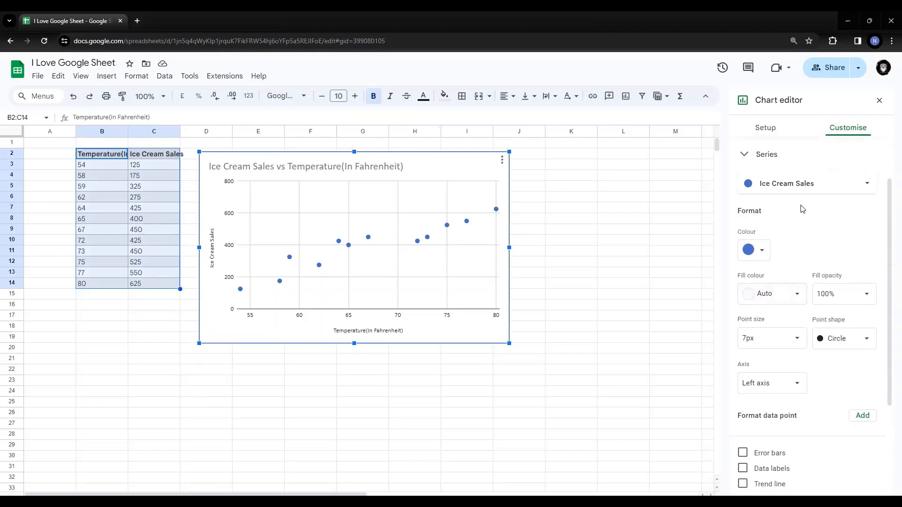
{"action": "scroll", "coordinate": [795, 210], "scroll_direction": "up", "scroll_amount": 1}
{"action": "scroll", "coordinate": [819, 212], "scroll_direction": "down", "scroll_amount": 3}
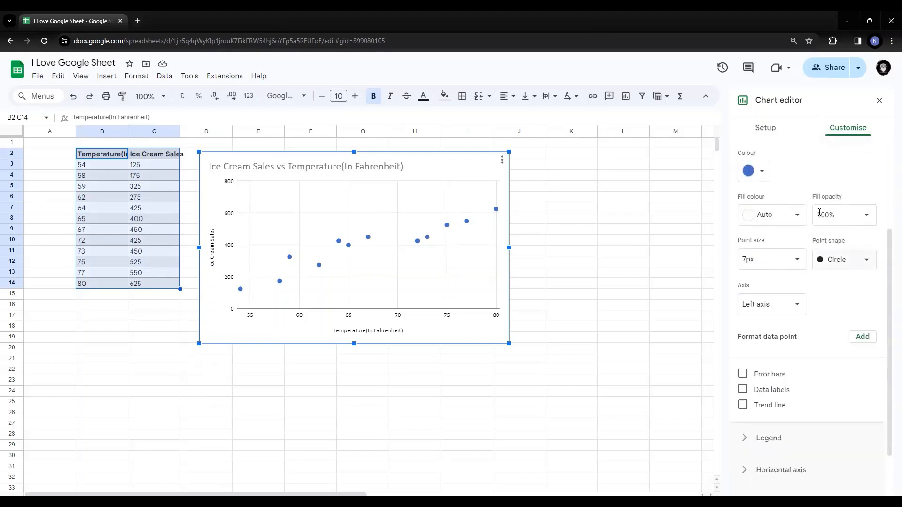
{"action": "scroll", "coordinate": [820, 212], "scroll_direction": "down", "scroll_amount": 2}
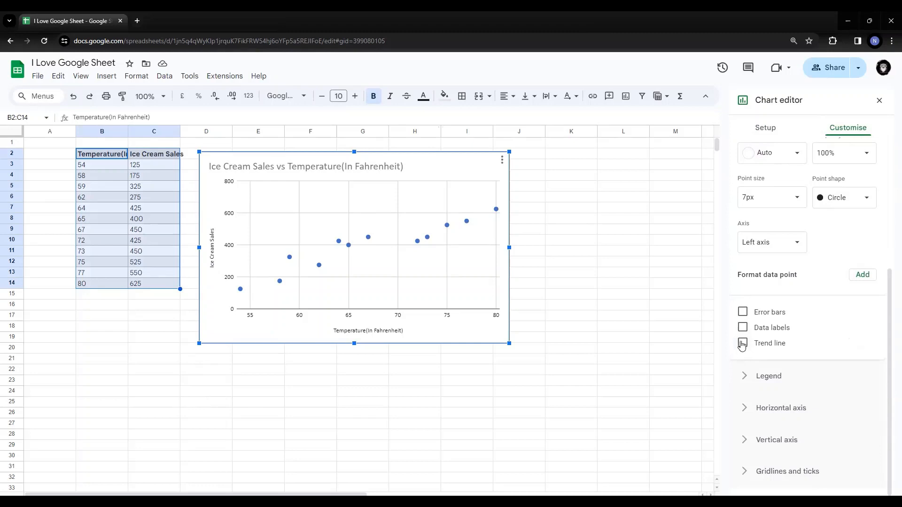
{"action": "left_click", "coordinate": [742, 343]}
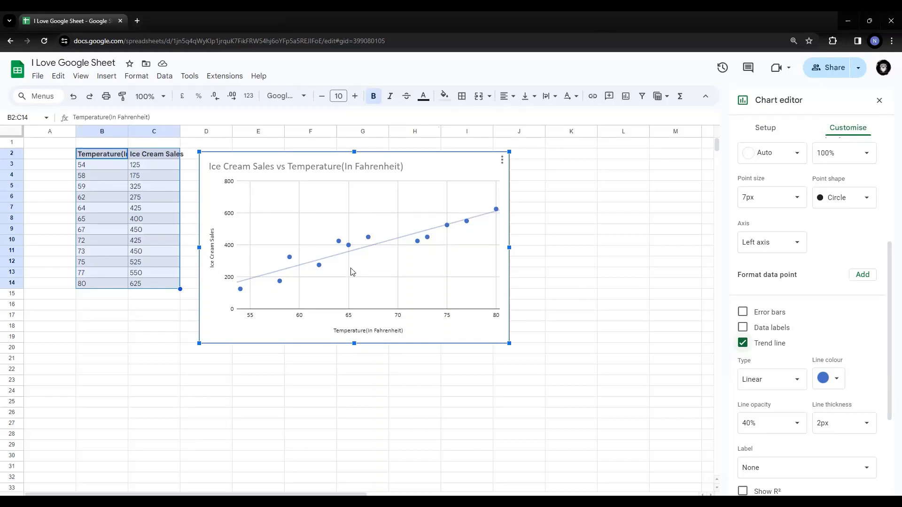
Slant the labels of the chart's horizontal axis by 60°
{"action": "scroll", "coordinate": [829, 249], "scroll_direction": "down", "scroll_amount": 3}
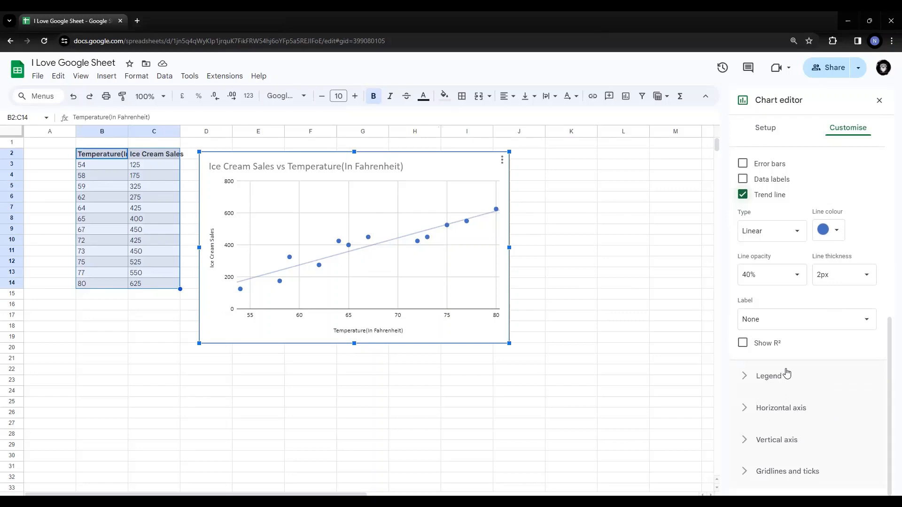
{"action": "left_click", "coordinate": [791, 410]}
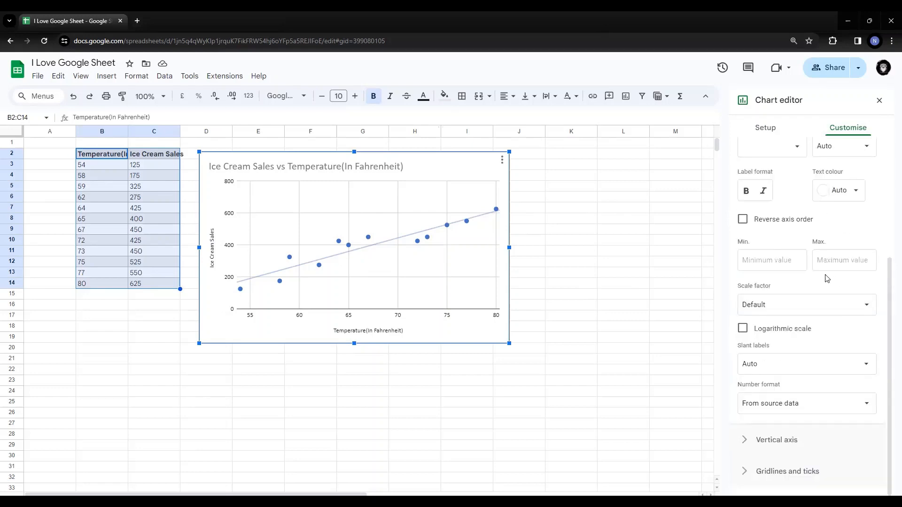
{"action": "left_click", "coordinate": [820, 364]}
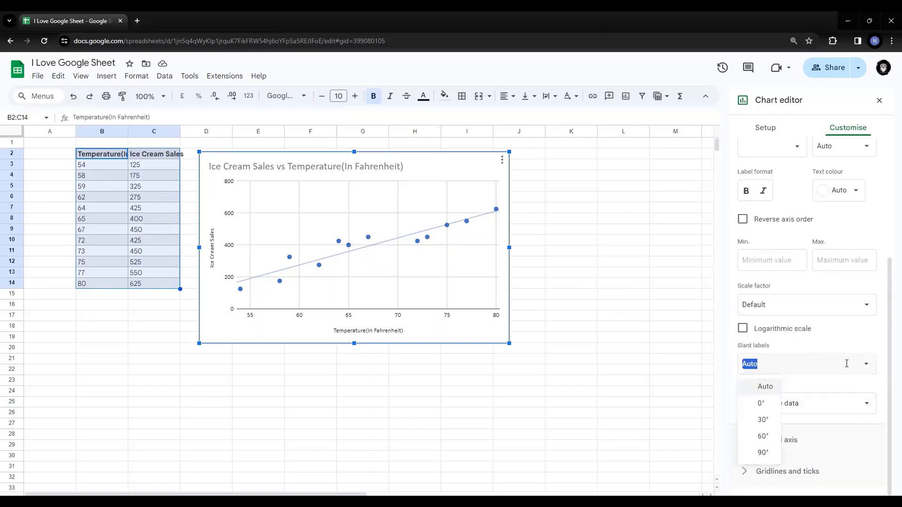
{"action": "left_click", "coordinate": [765, 436]}
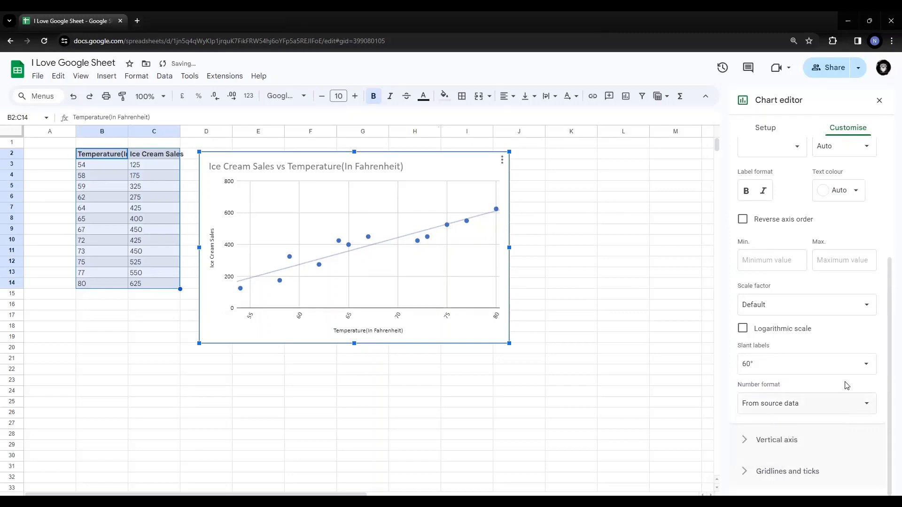
Undo the label slant on the horizontal axis and show R² for the Ice Cream Sales trend line
{"action": "key", "text": "ctrl+z"}
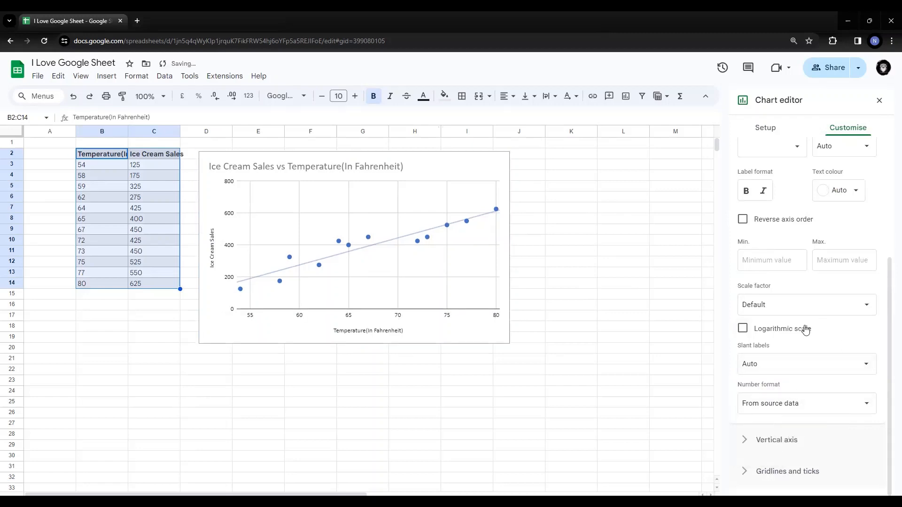
{"action": "scroll", "coordinate": [805, 329], "scroll_direction": "up", "scroll_amount": 4}
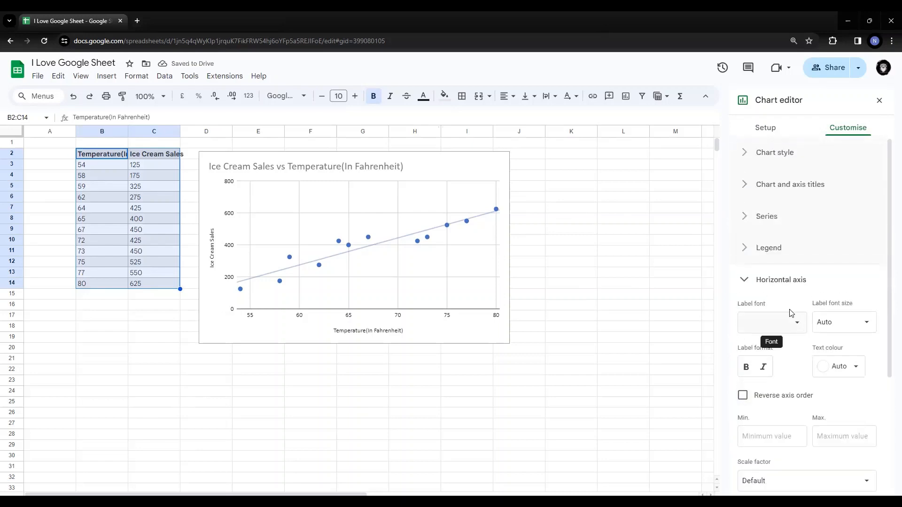
{"action": "left_click", "coordinate": [789, 223]}
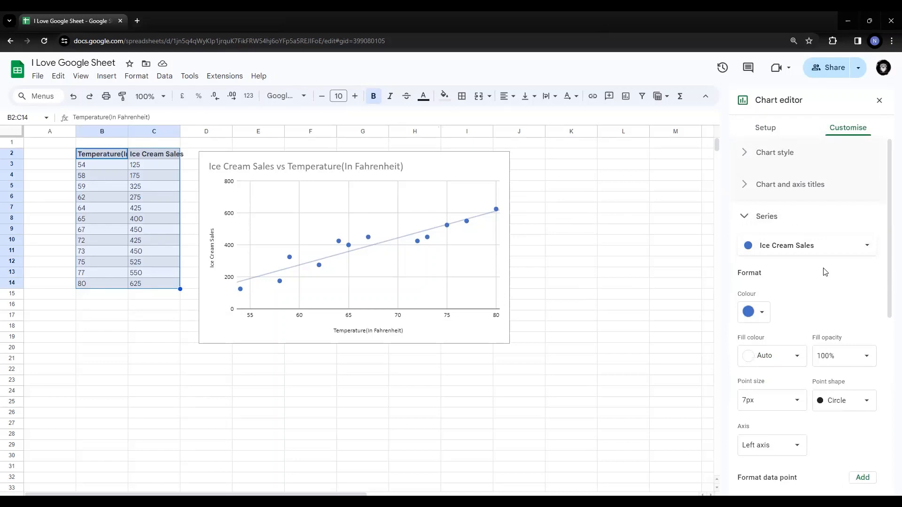
{"action": "scroll", "coordinate": [824, 272], "scroll_direction": "down", "scroll_amount": 5}
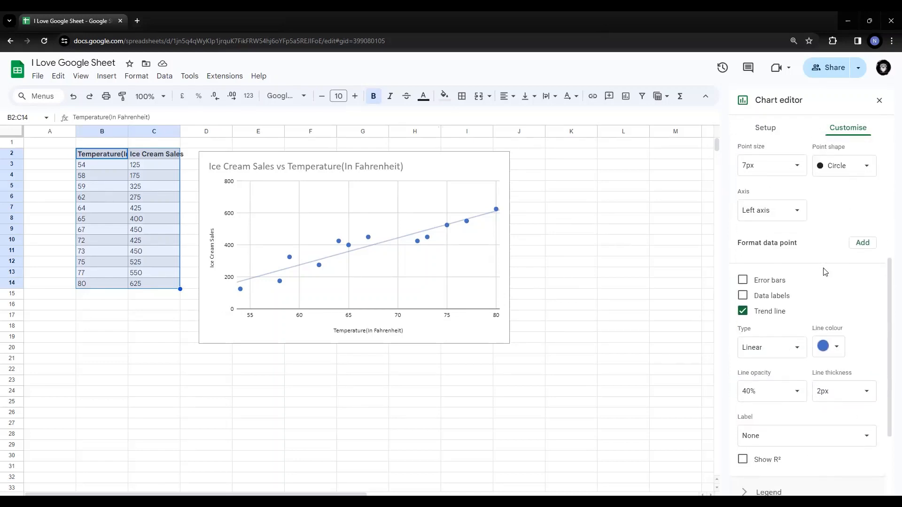
{"action": "scroll", "coordinate": [824, 272], "scroll_direction": "down", "scroll_amount": 2}
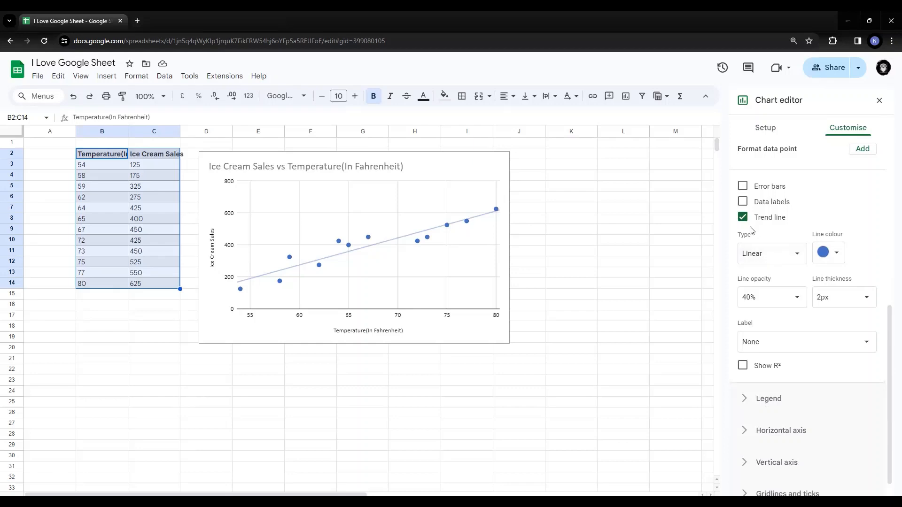
{"action": "left_click", "coordinate": [742, 366]}
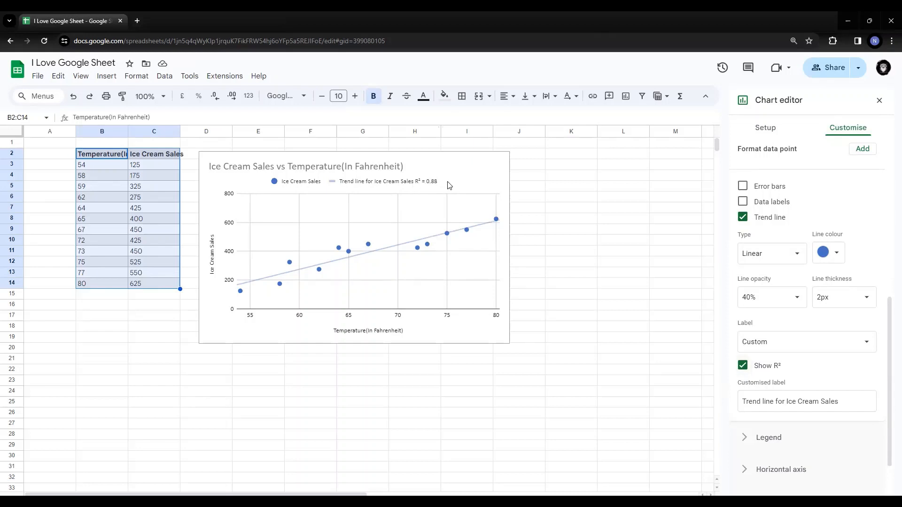
Examine the trend line's R² entry in the scatter chart's legend
{"action": "left_click", "coordinate": [416, 182]}
{"action": "left_click", "coordinate": [423, 183]}
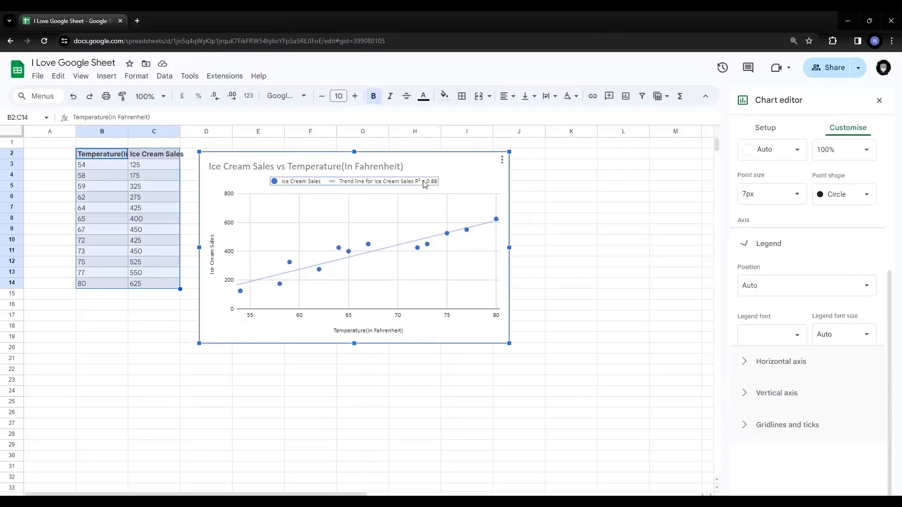
{"action": "left_click", "coordinate": [417, 182]}
{"action": "left_click", "coordinate": [417, 181]}
{"action": "left_click", "coordinate": [429, 199]}
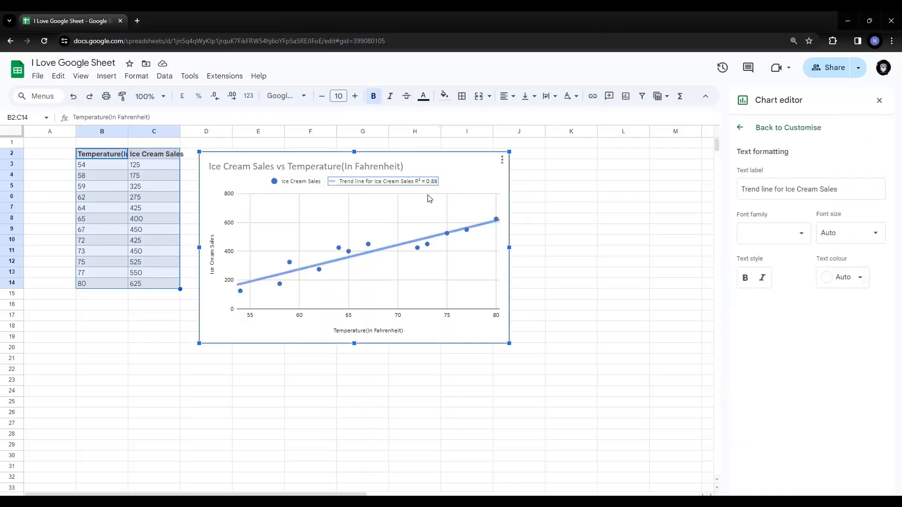
{"action": "double_click", "coordinate": [414, 181]}
{"action": "left_click", "coordinate": [454, 202]}
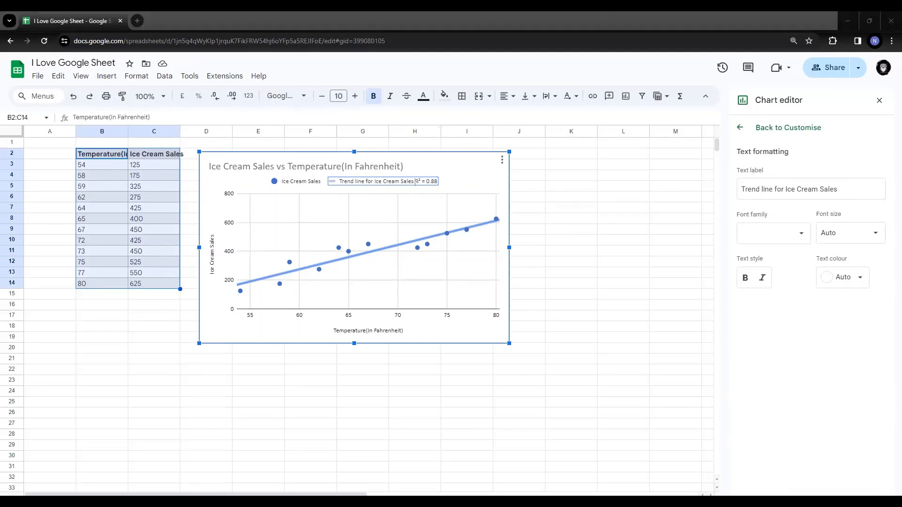
{"action": "left_click_drag", "start_coordinate": [414, 172], "coordinate": [441, 189]}
{"action": "left_click", "coordinate": [739, 130]}
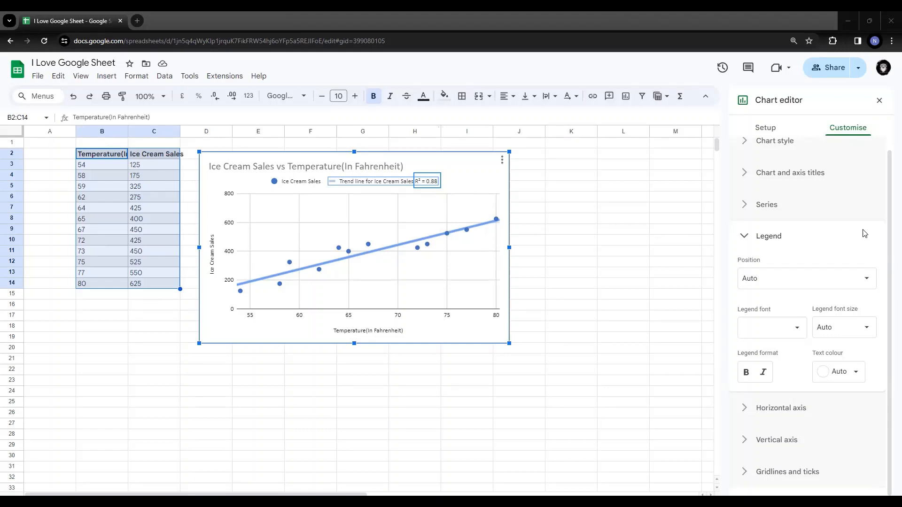
Paste the copied school data table into the sheet starting at cell B22, below the scatter chart
{"action": "left_click", "coordinate": [105, 374]}
{"action": "key", "text": "ctrl+v"}
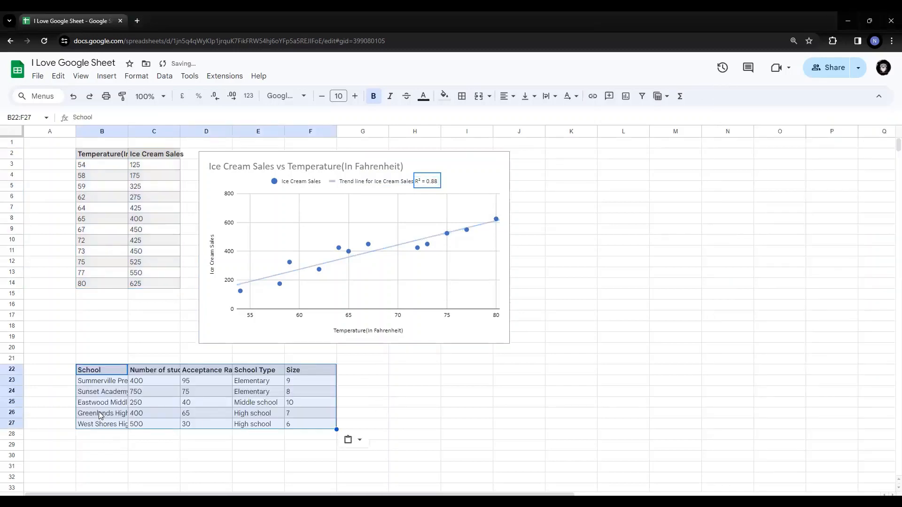
Review the school table's columns: school names, number of students, acceptance rate, school type and size
{"action": "left_click", "coordinate": [108, 382]}
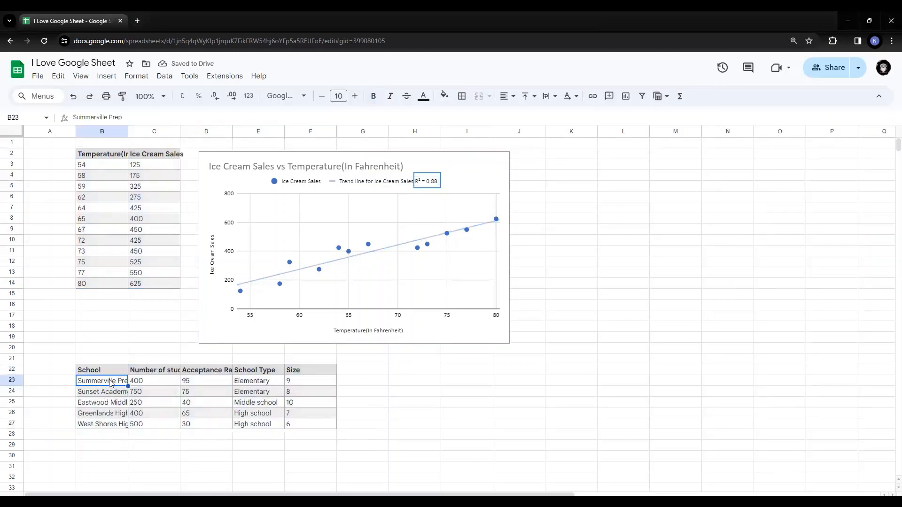
{"action": "left_click_drag", "start_coordinate": [110, 383], "coordinate": [111, 434]}
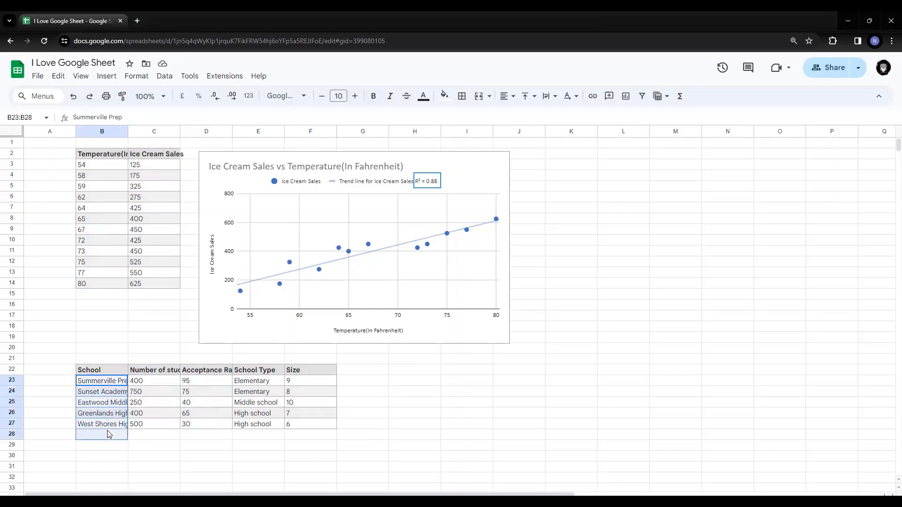
{"action": "left_click_drag", "start_coordinate": [151, 374], "coordinate": [212, 376]}
{"action": "left_click", "coordinate": [212, 375]}
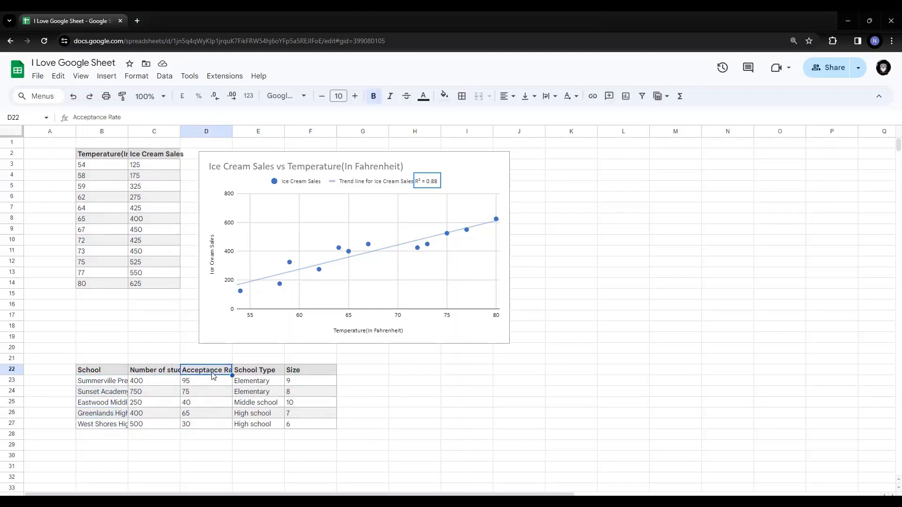
{"action": "left_click", "coordinate": [159, 372]}
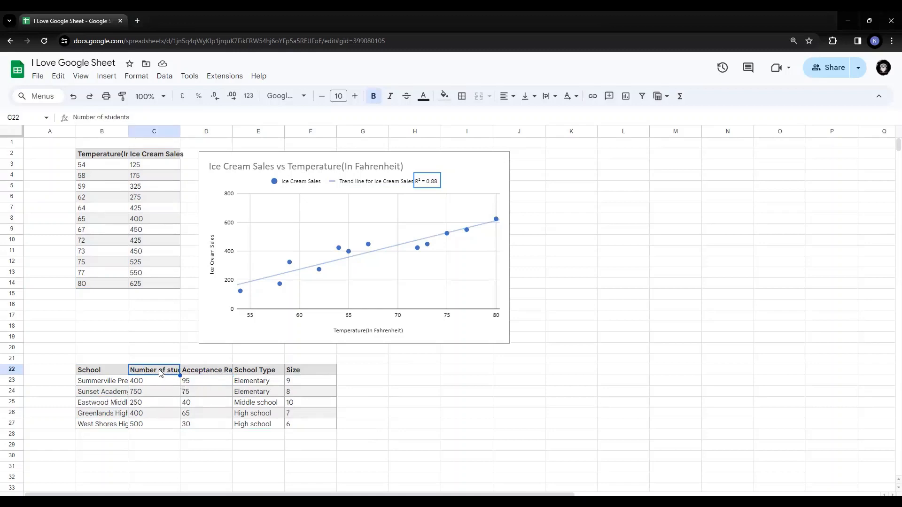
{"action": "left_click", "coordinate": [202, 372]}
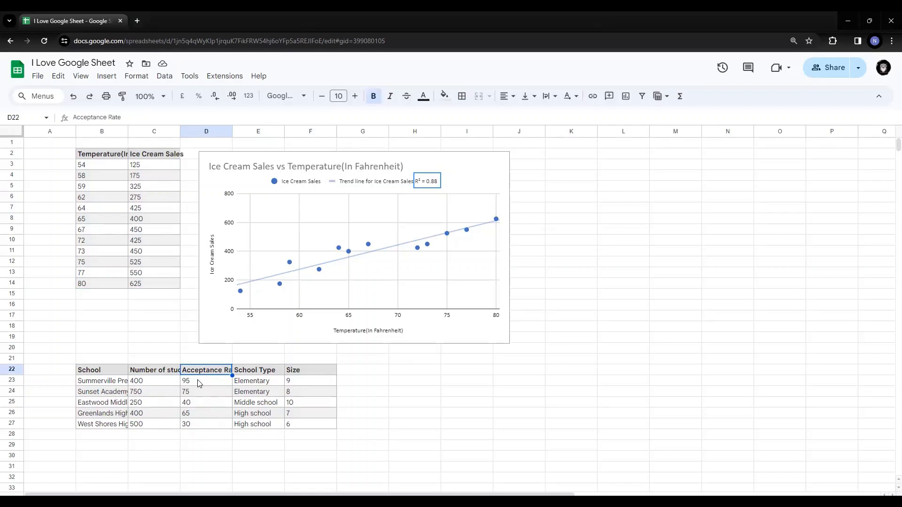
{"action": "left_click", "coordinate": [199, 384]}
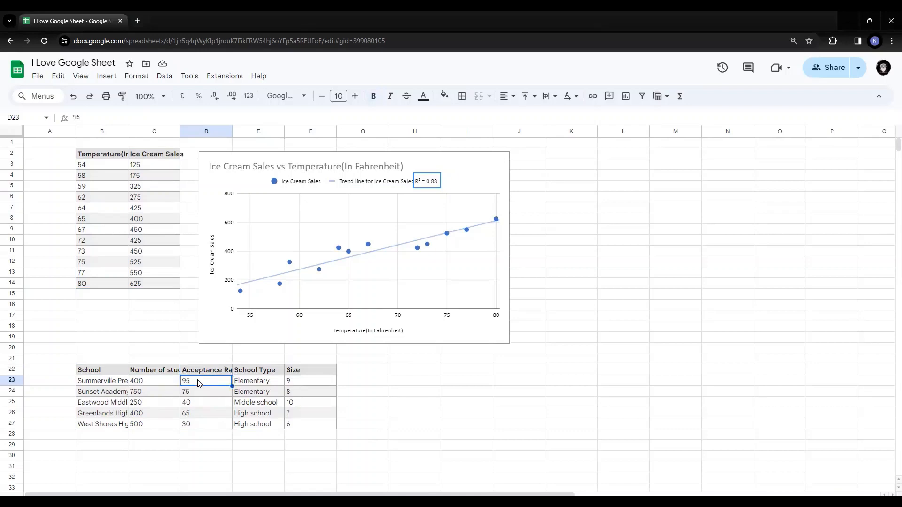
{"action": "left_click", "coordinate": [275, 385]}
{"action": "left_click", "coordinate": [297, 384]}
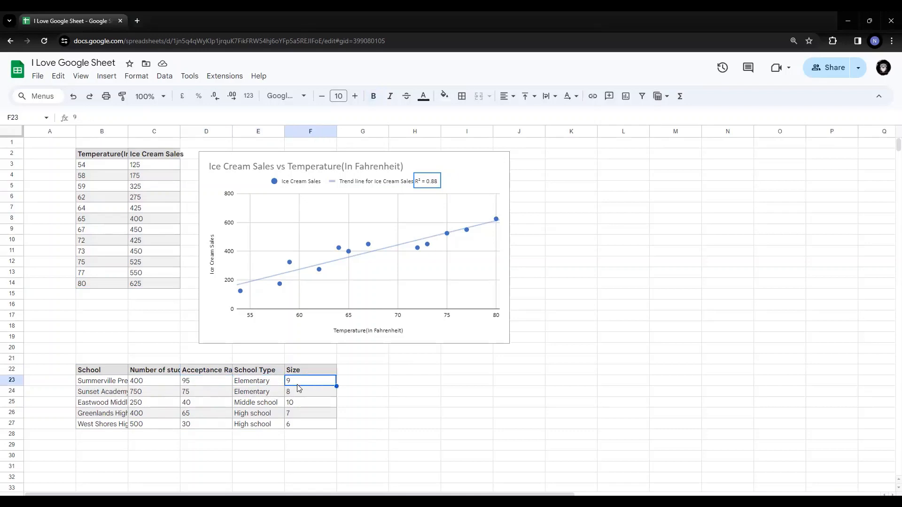
{"action": "left_click", "coordinate": [261, 405]}
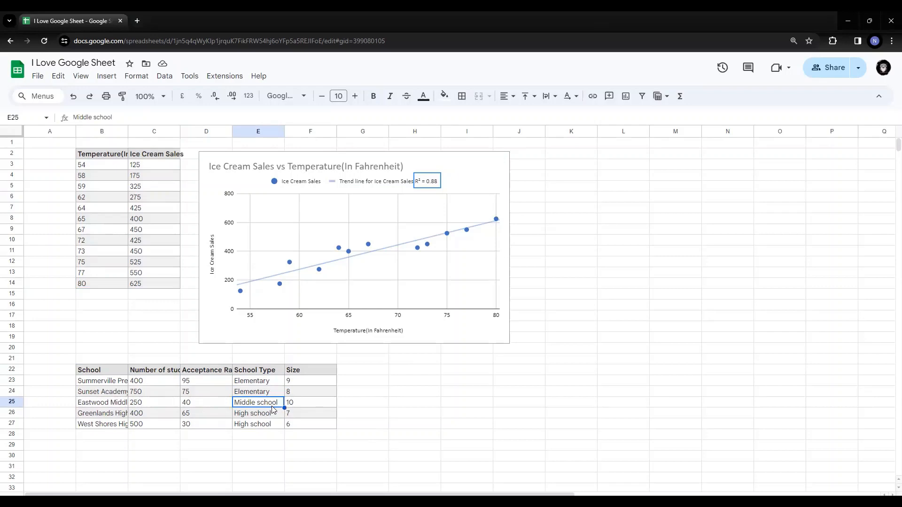
{"action": "left_click", "coordinate": [302, 409]}
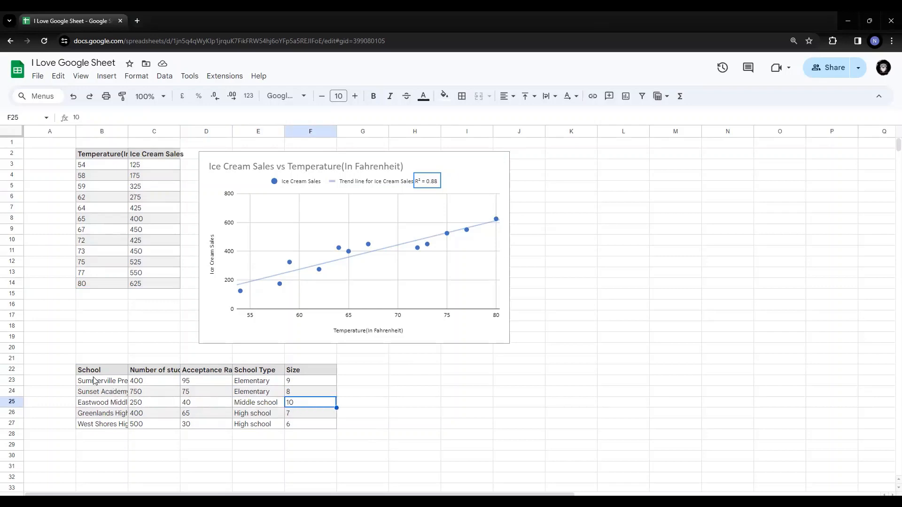
Insert a chart based on the school data range B22:F27, including the header row
{"action": "left_click_drag", "start_coordinate": [96, 374], "coordinate": [324, 425]}
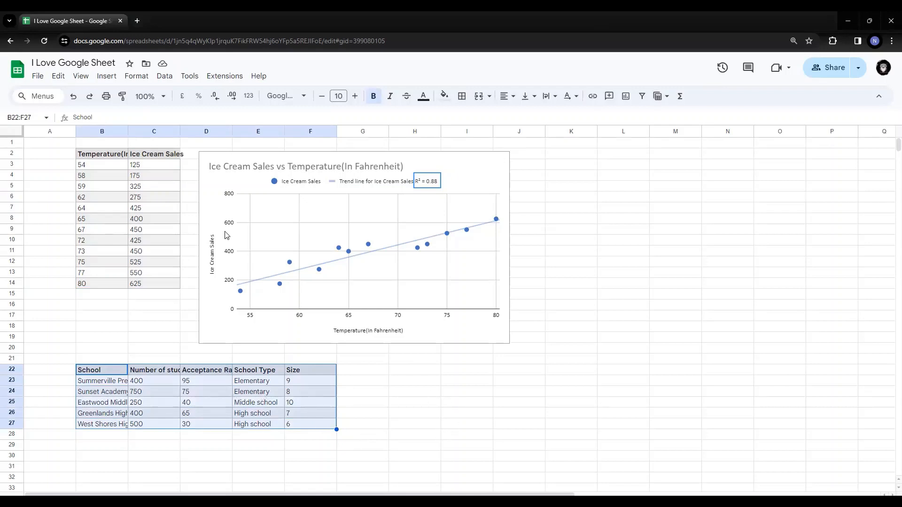
{"action": "left_click", "coordinate": [104, 78]}
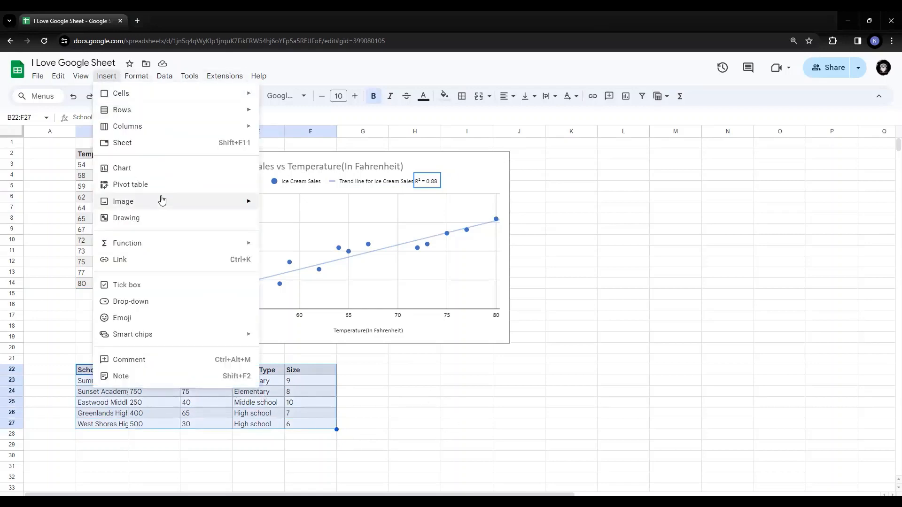
{"action": "left_click", "coordinate": [143, 168]}
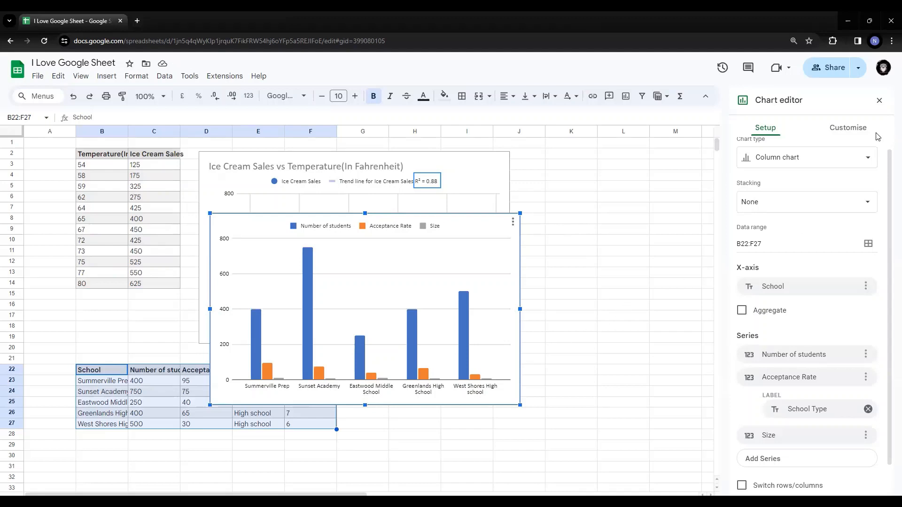
Change the new chart's type to Bubble chart and move it beside the school table, level with its header row
{"action": "left_click", "coordinate": [843, 159]}
{"action": "scroll", "coordinate": [857, 324], "scroll_direction": "down", "scroll_amount": 3}
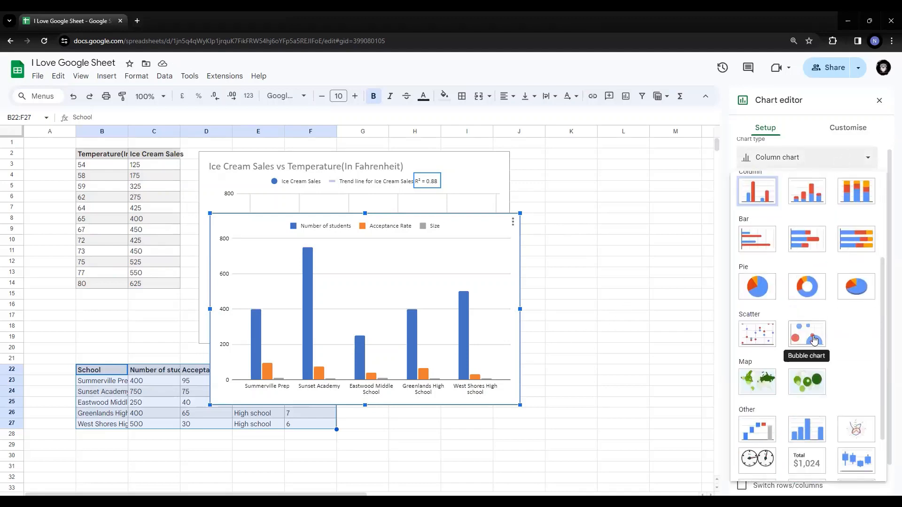
{"action": "left_click", "coordinate": [813, 340]}
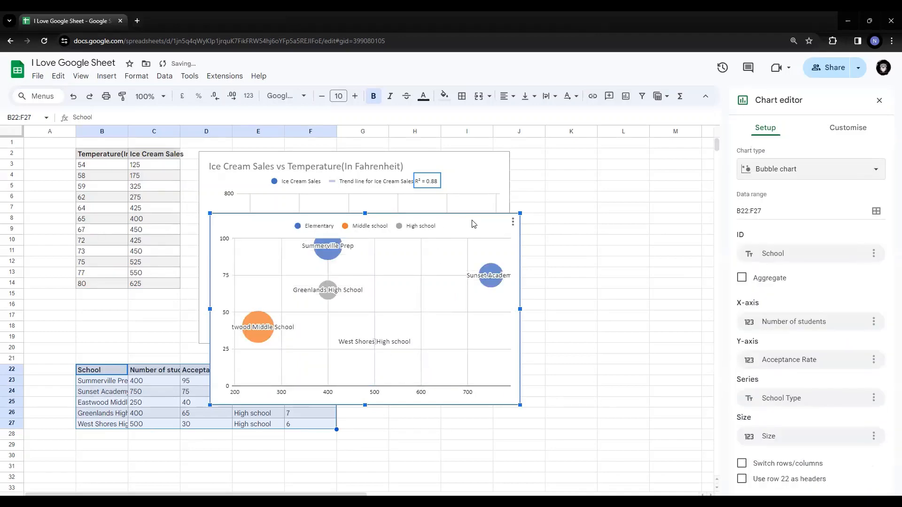
{"action": "left_click_drag", "start_coordinate": [472, 223], "coordinate": [622, 376]}
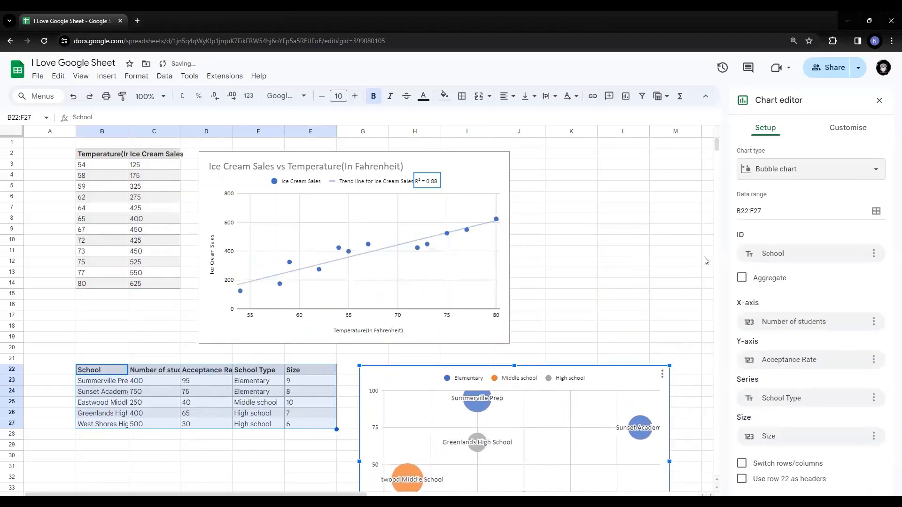
{"action": "scroll", "coordinate": [704, 261], "scroll_direction": "down", "scroll_amount": 5}
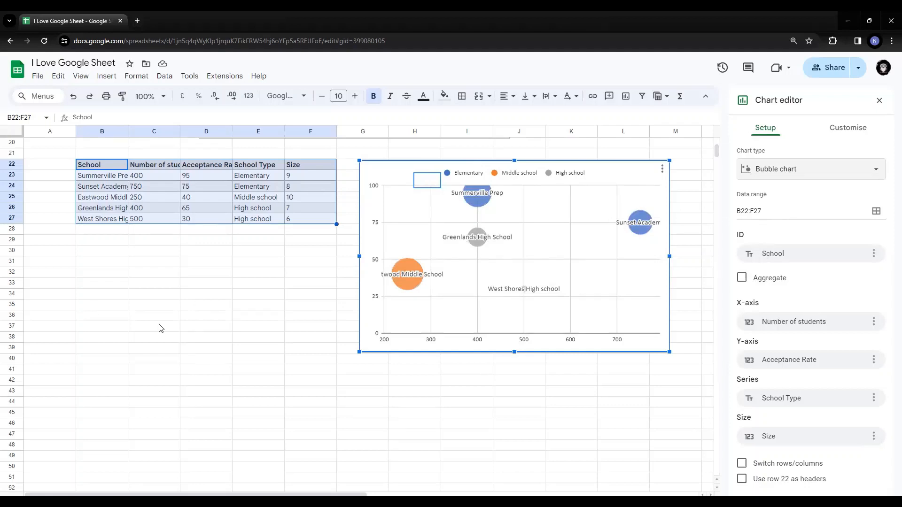
{"action": "left_click", "coordinate": [494, 199]}
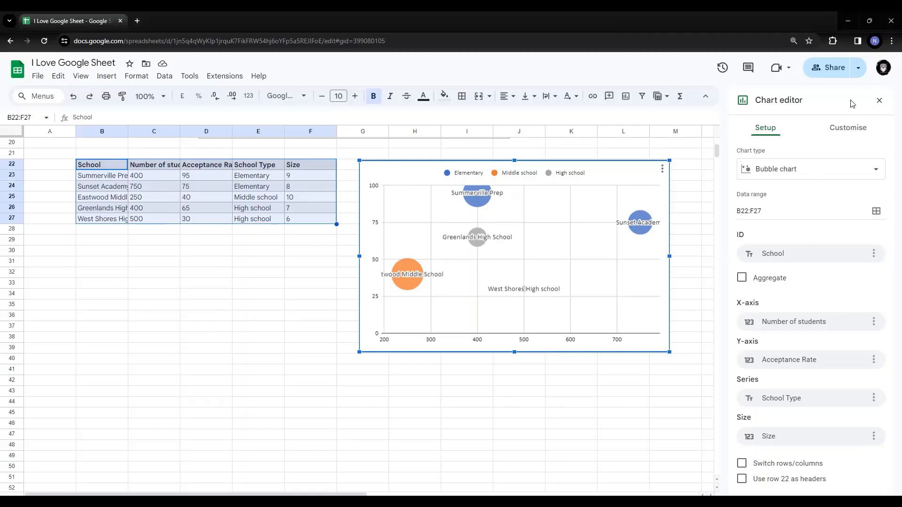
Set the opacity of the bubbles in the school bubble chart to 20%
{"action": "left_click", "coordinate": [844, 132]}
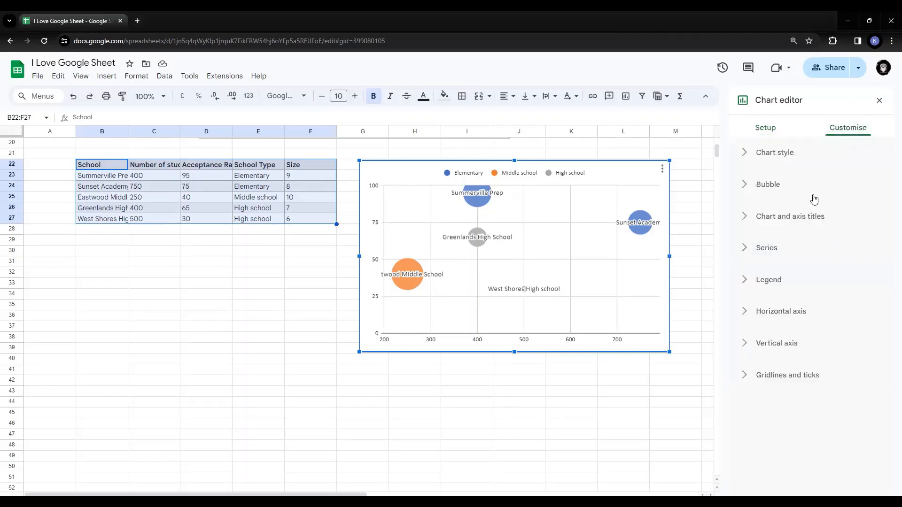
{"action": "left_click", "coordinate": [778, 155]}
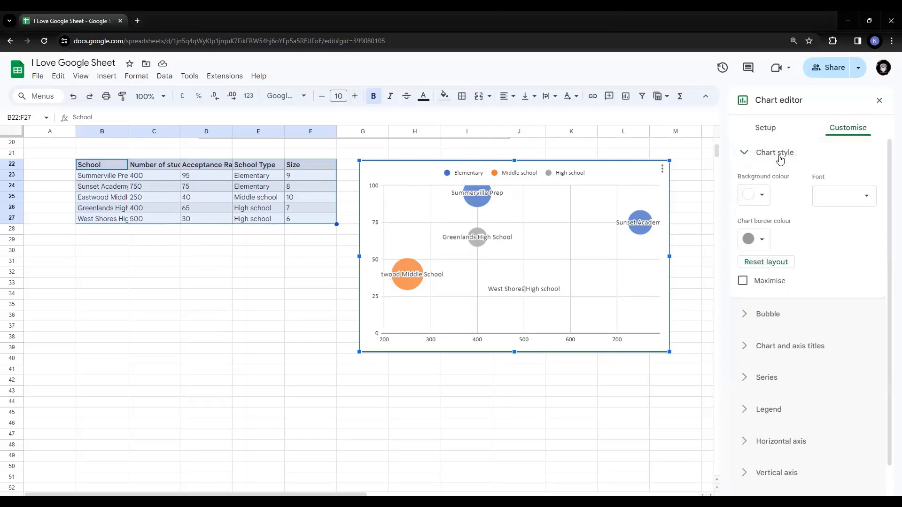
{"action": "left_click", "coordinate": [780, 160]}
{"action": "left_click", "coordinate": [787, 252]}
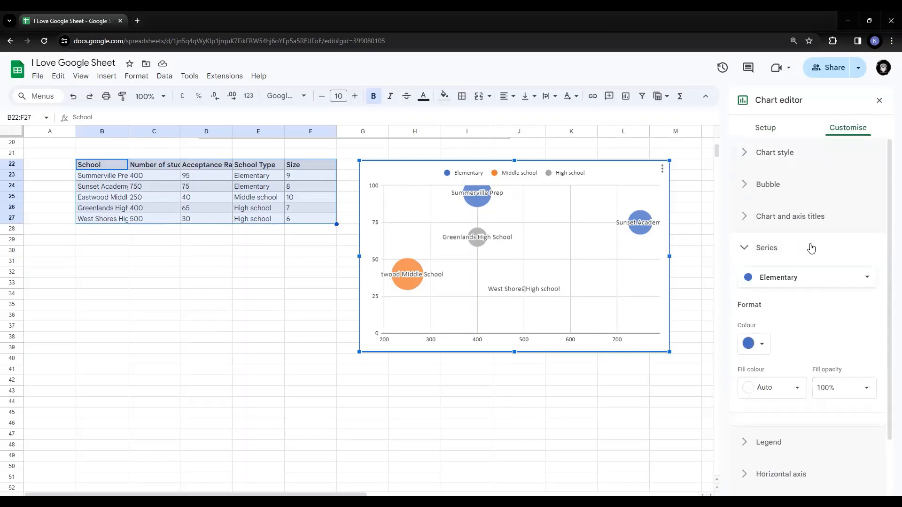
{"action": "scroll", "coordinate": [799, 244], "scroll_direction": "up", "scroll_amount": 1}
{"action": "left_click", "coordinate": [776, 251]}
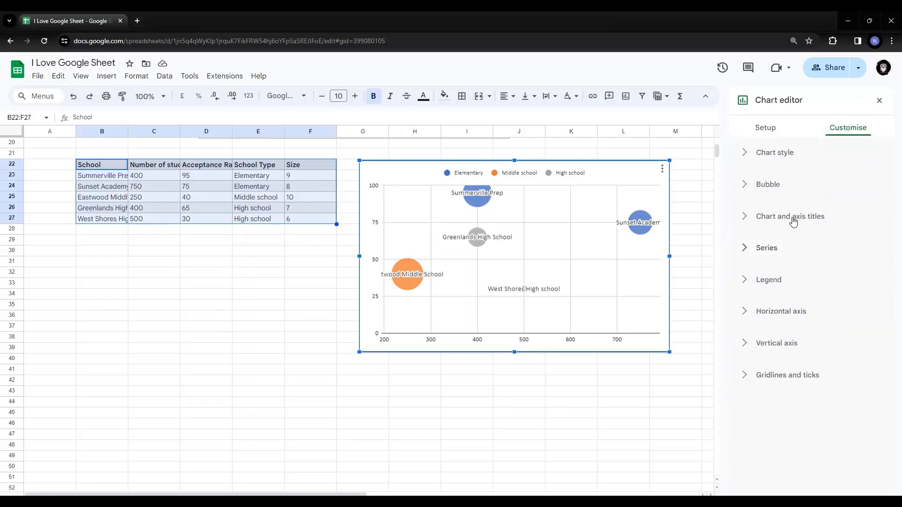
{"action": "left_click", "coordinate": [792, 220]}
{"action": "left_click", "coordinate": [784, 190]}
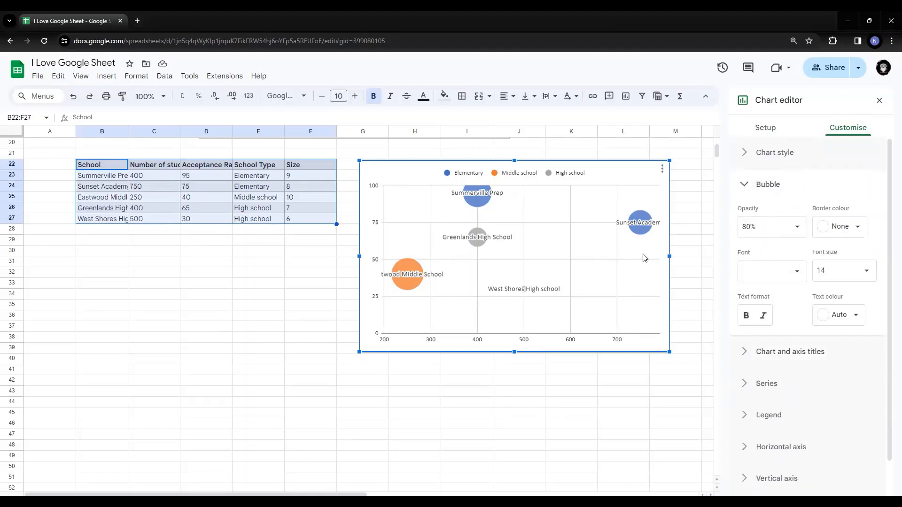
{"action": "left_click", "coordinate": [804, 230]}
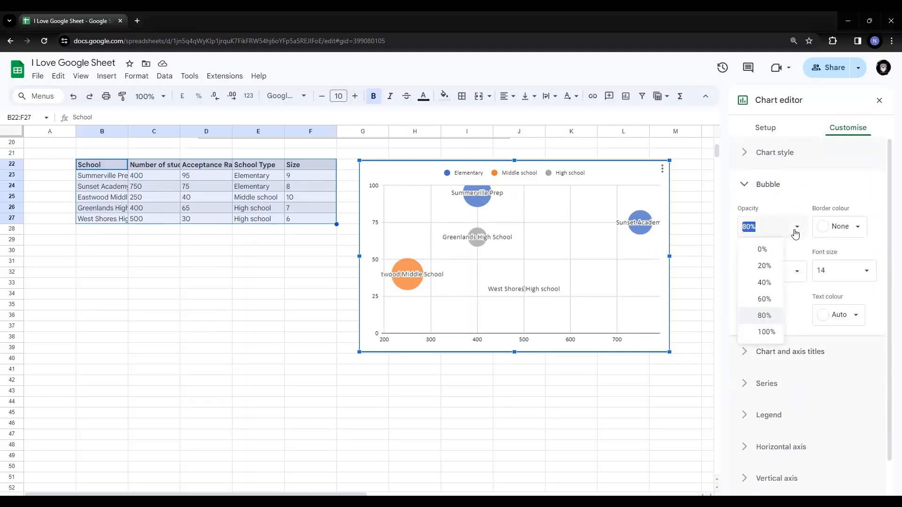
{"action": "left_click", "coordinate": [769, 266]}
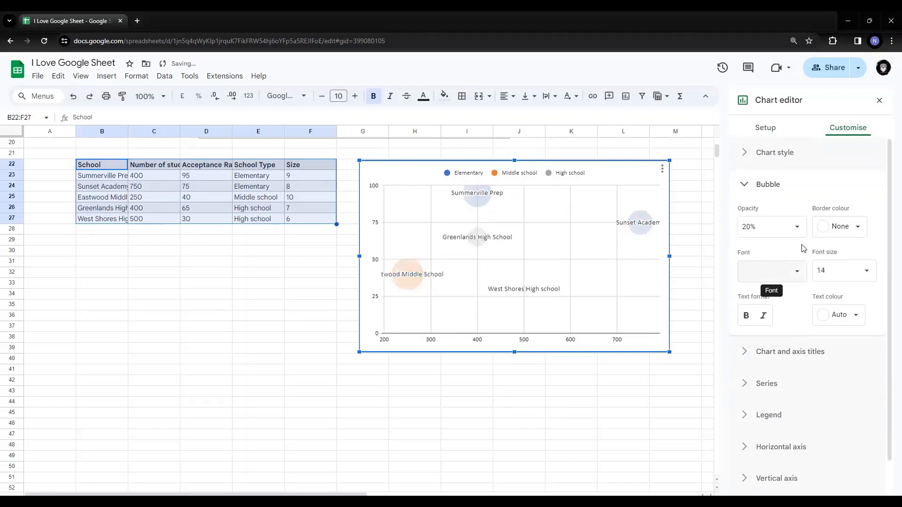
Set the school bubble chart's bubble opacity to 80% and give the bubbles a black border
{"action": "left_click", "coordinate": [797, 228]}
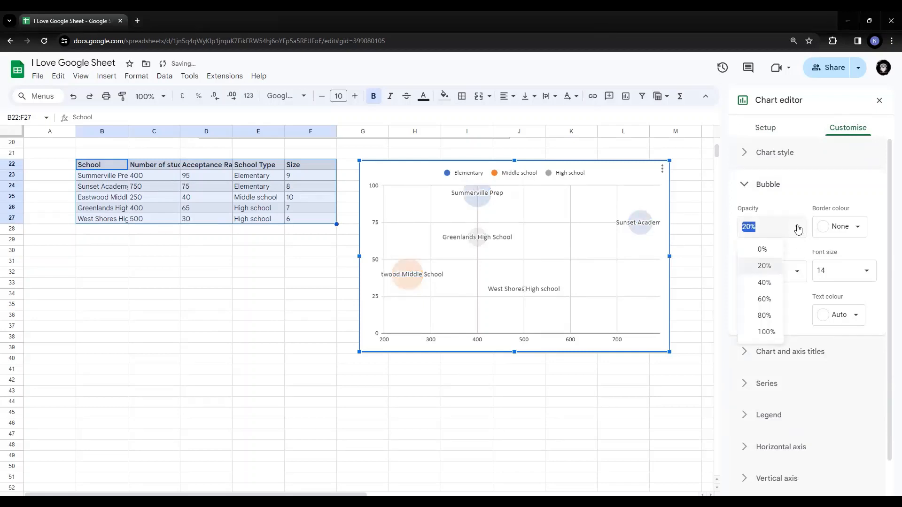
{"action": "left_click", "coordinate": [764, 315]}
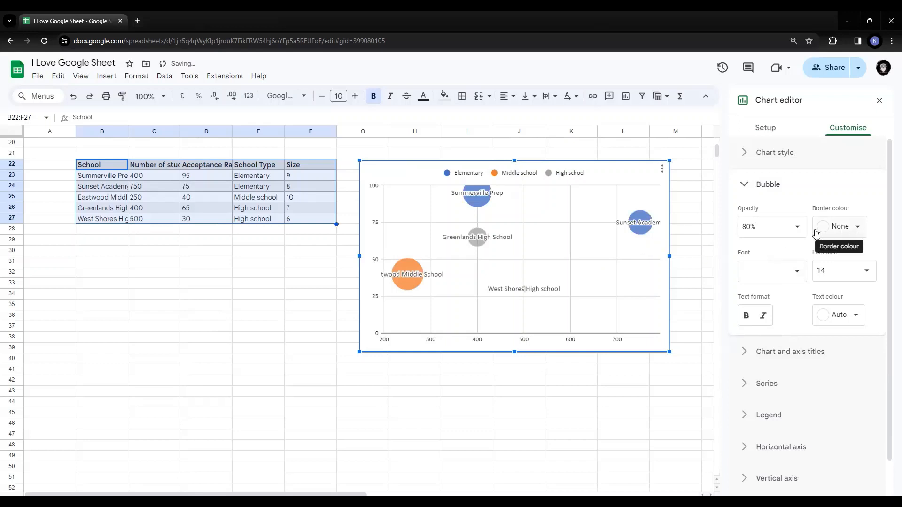
{"action": "left_click", "coordinate": [857, 228]}
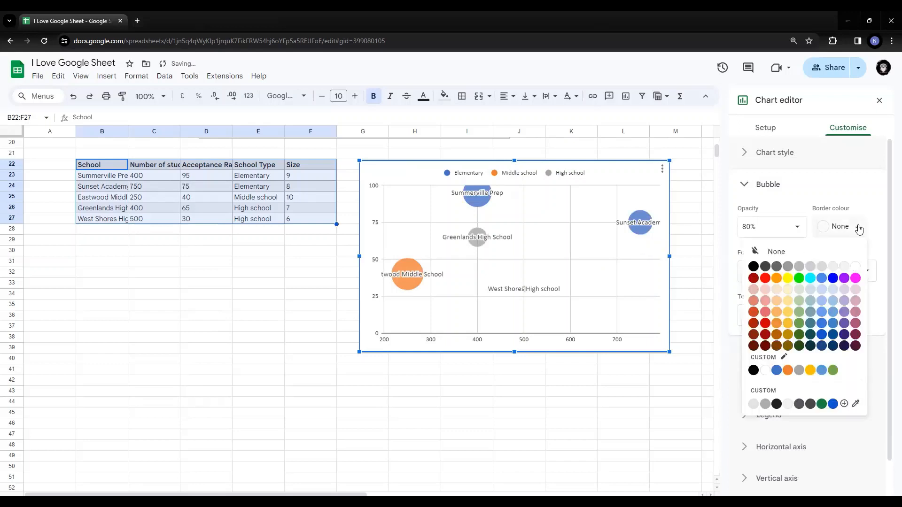
{"action": "left_click", "coordinate": [753, 267]}
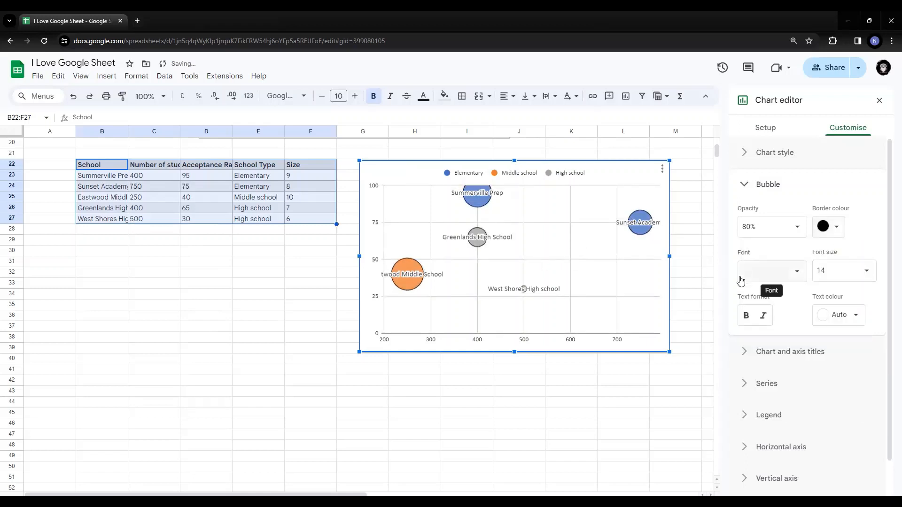
{"action": "left_click", "coordinate": [768, 185]}
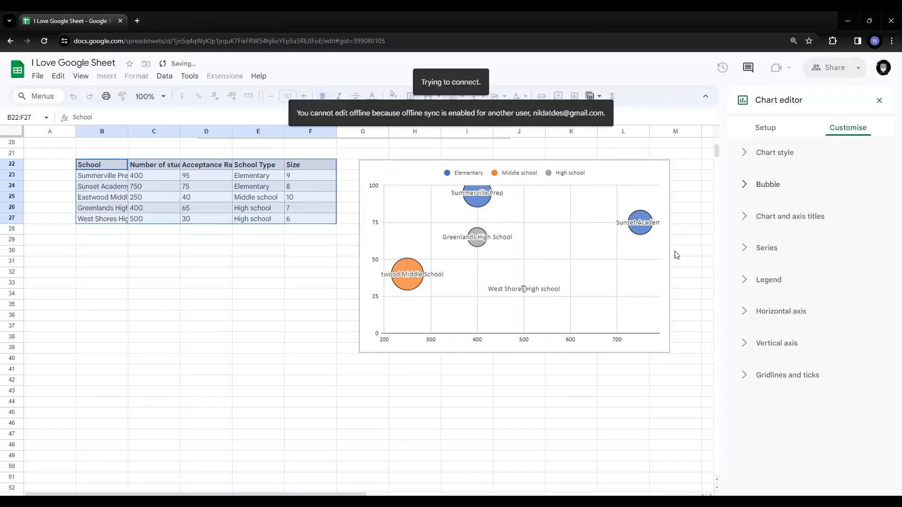
{"action": "scroll", "coordinate": [696, 233], "scroll_direction": "up", "scroll_amount": 5}
{"action": "scroll", "coordinate": [696, 232], "scroll_direction": "up", "scroll_amount": 2}
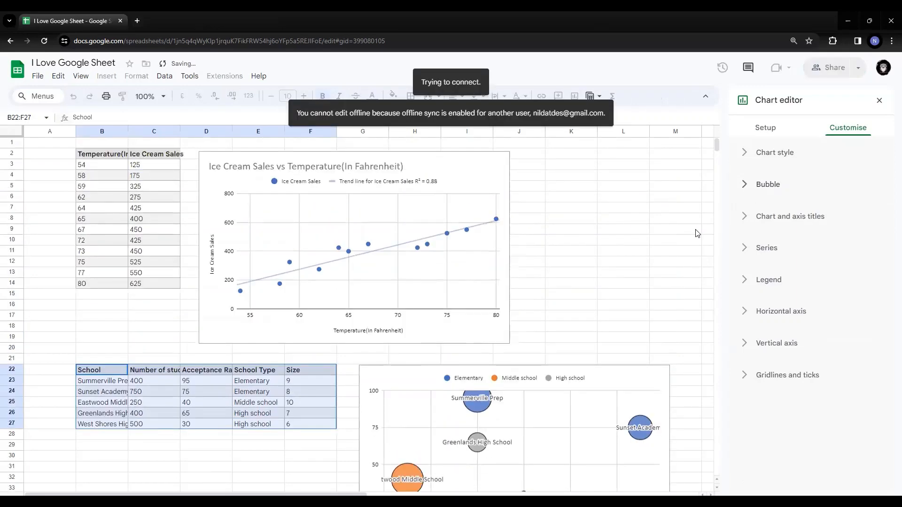